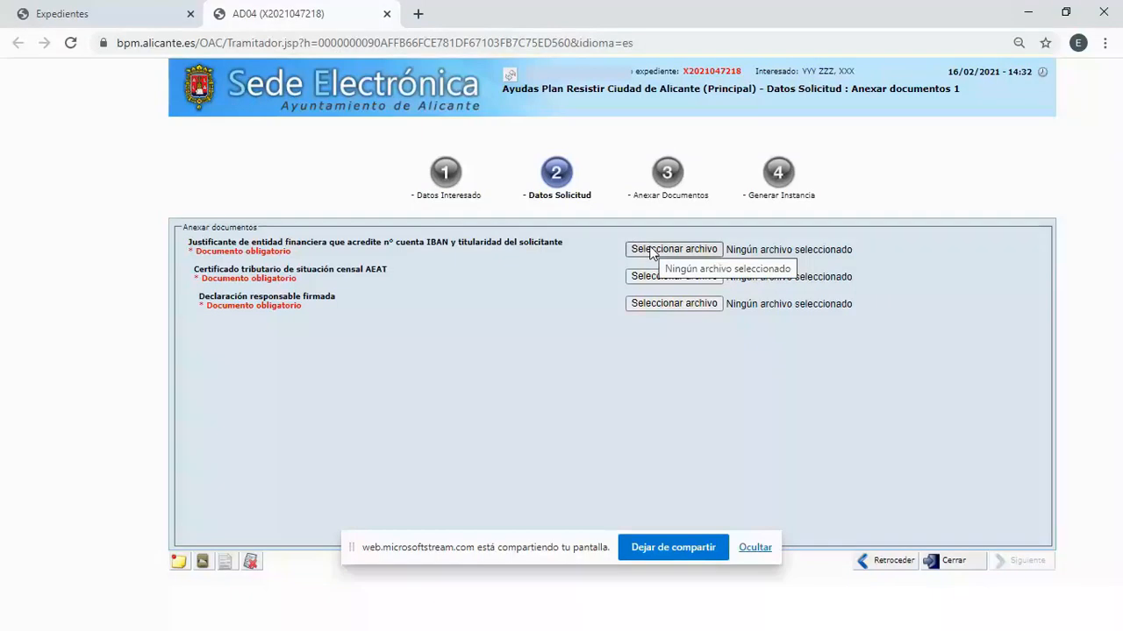
Attach "1 - acreditacion IBAN" from the videotutorial folder as the financial entity's proof of IBAN and account ownership
left_click(653, 252)
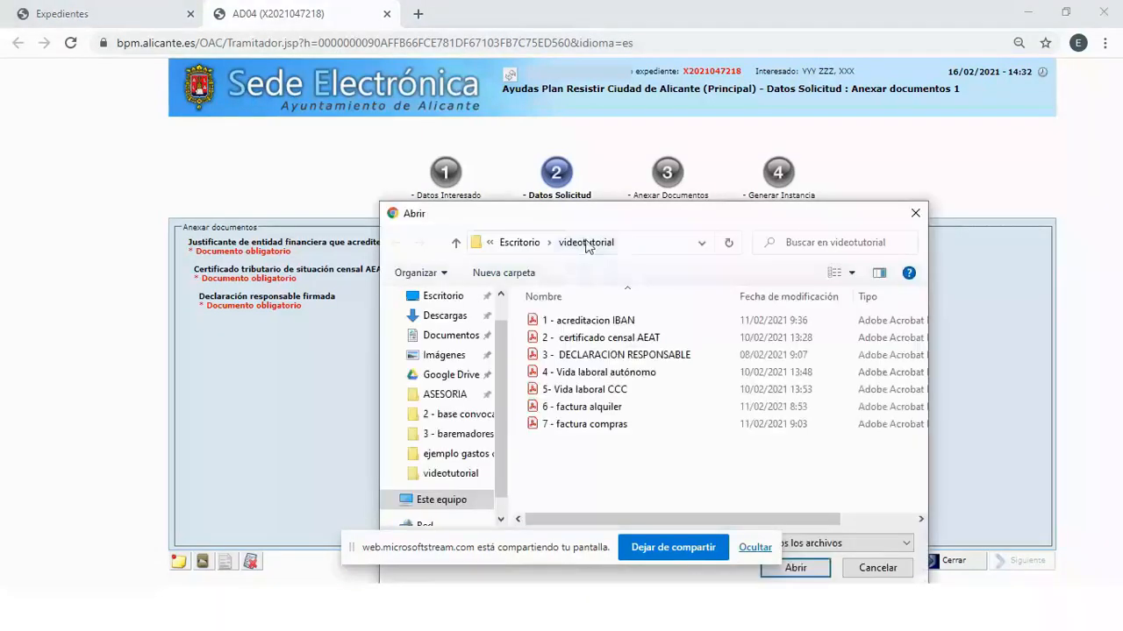
double_click(585, 323)
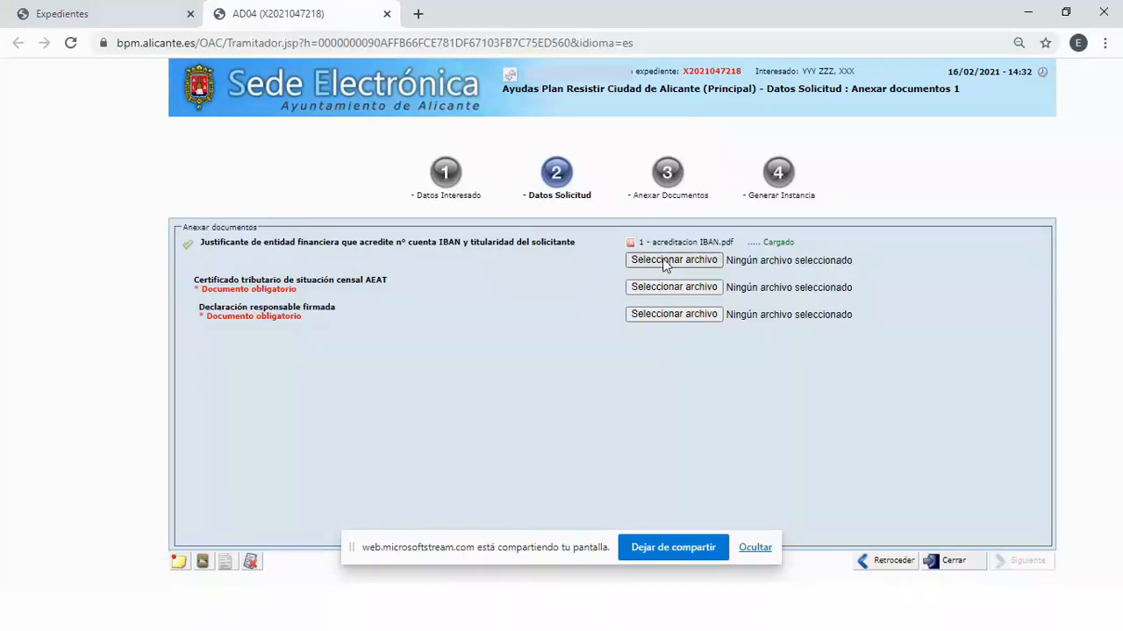
left_click_drag(204, 242, 550, 247)
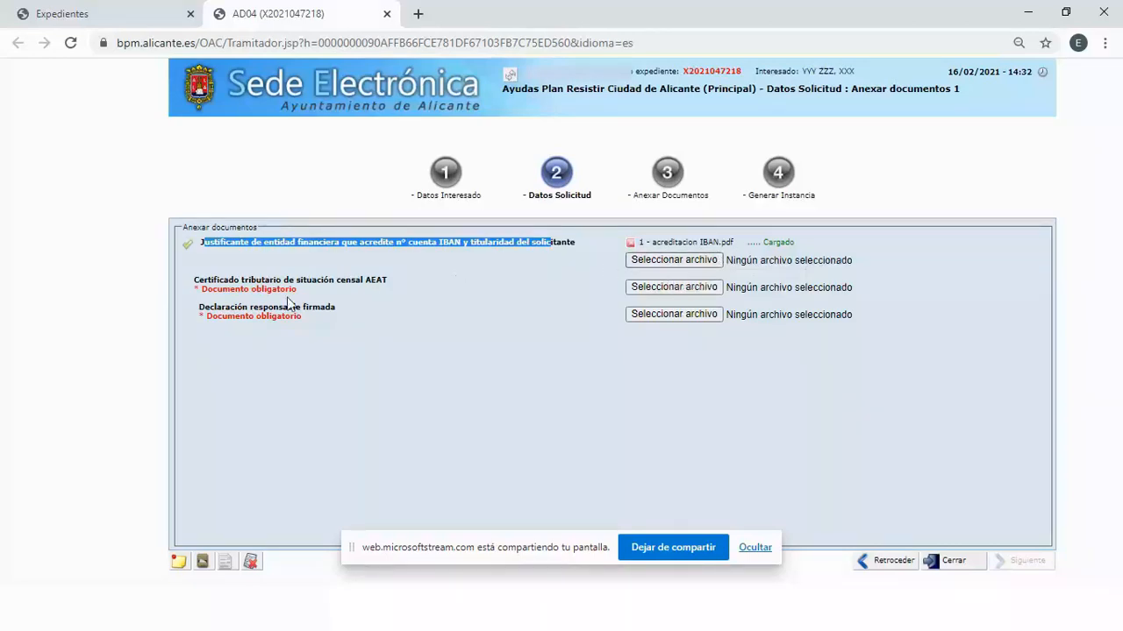
Attach "2 - certificado censal AEAT" as the AEAT tax census status certificate
left_click_drag(217, 280, 372, 281)
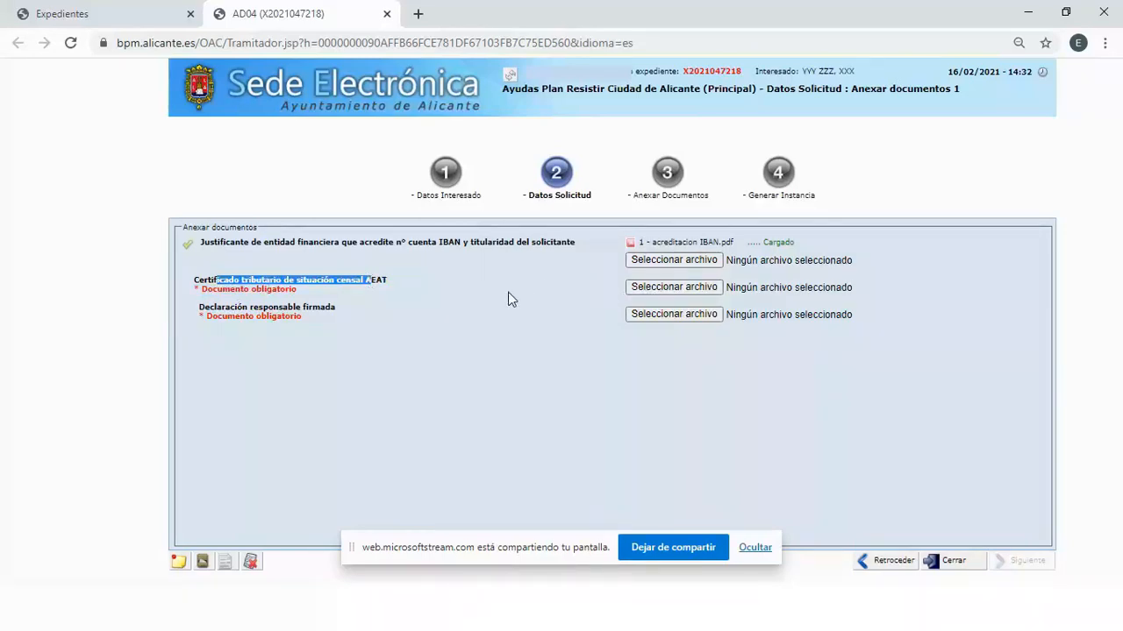
left_click(662, 291)
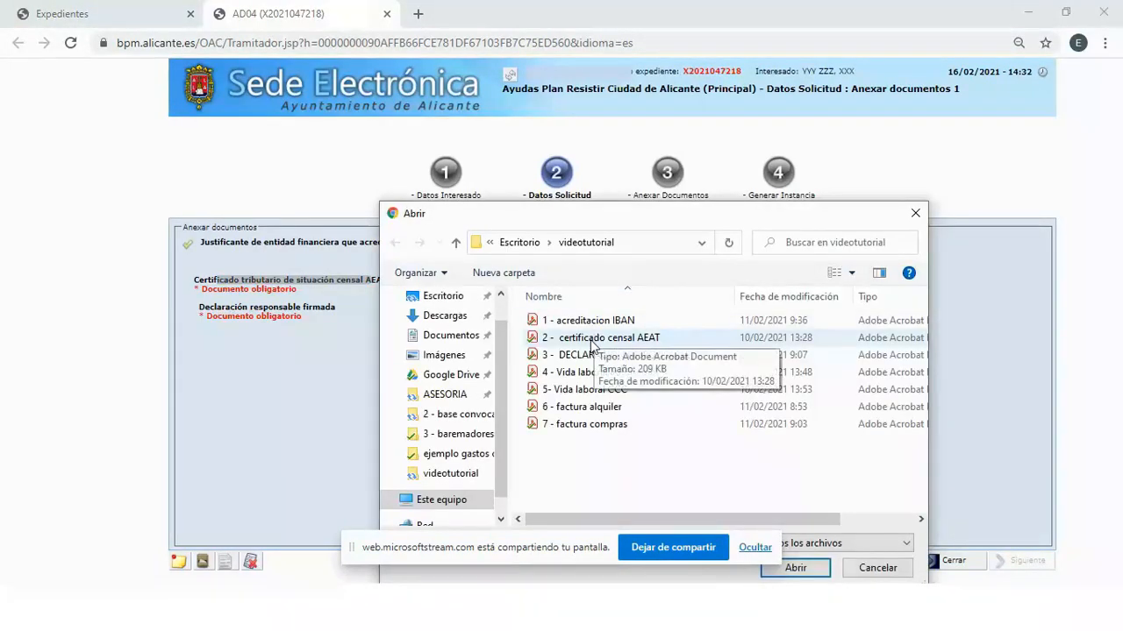
double_click(596, 338)
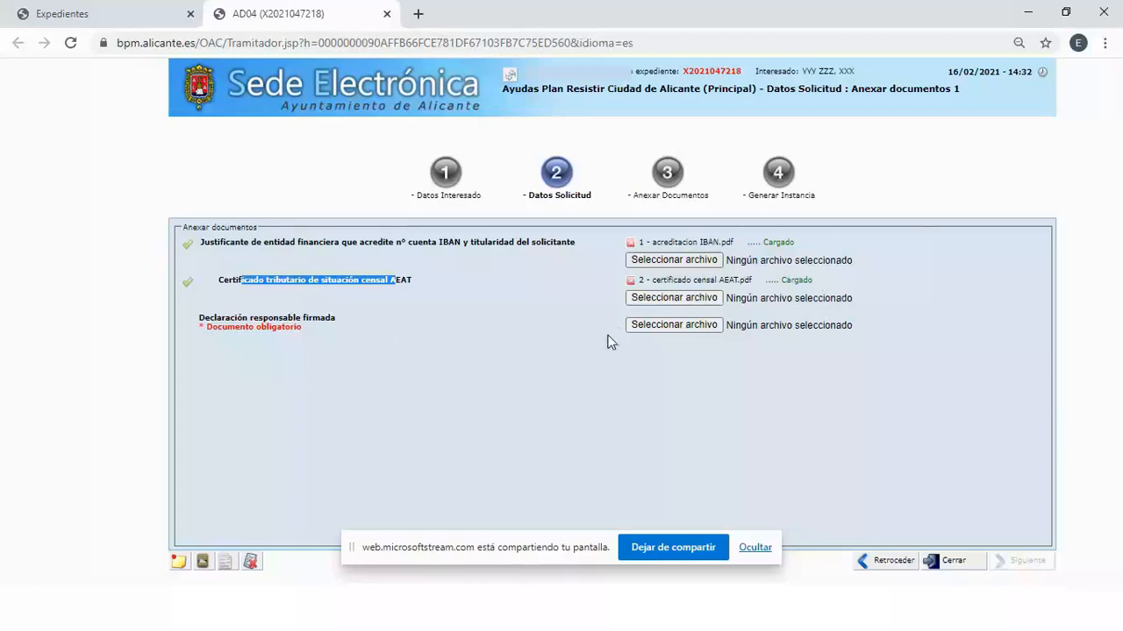
Attach "3 - DECLARACION RESPONSABLE" as the signed responsible declaration and continue to the Datos Solicitud 2 form
left_click(653, 325)
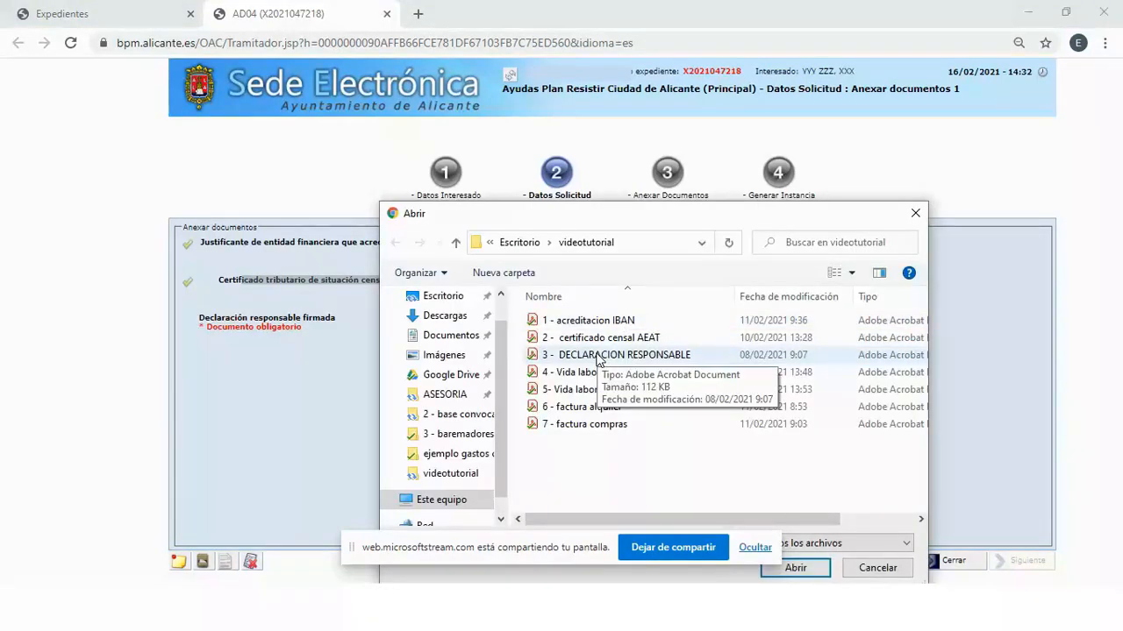
double_click(596, 356)
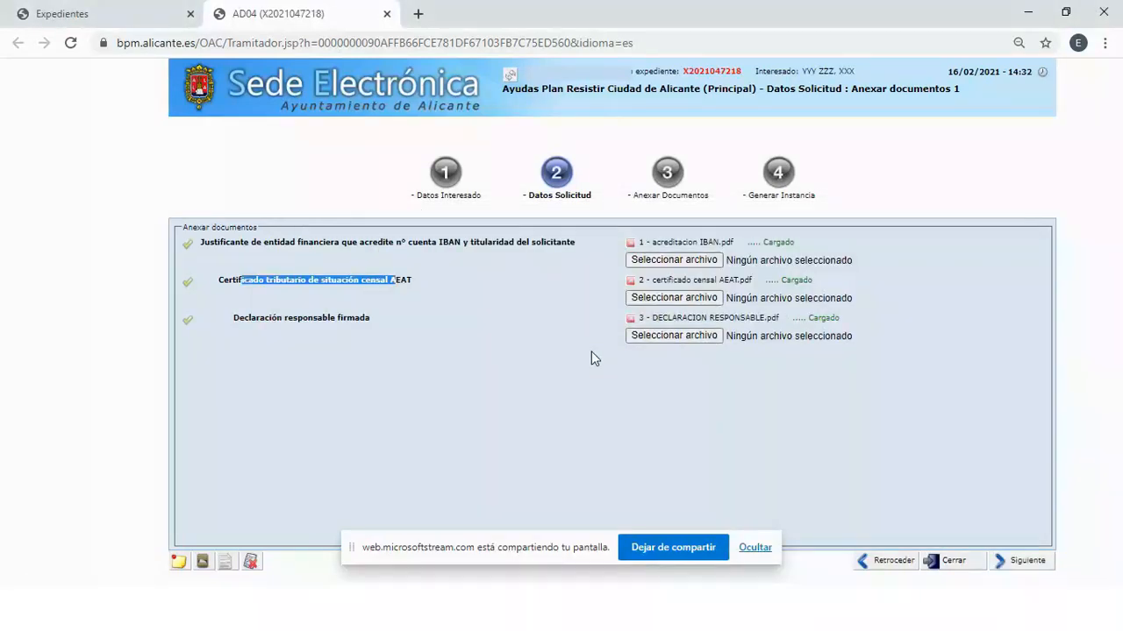
left_click(477, 340)
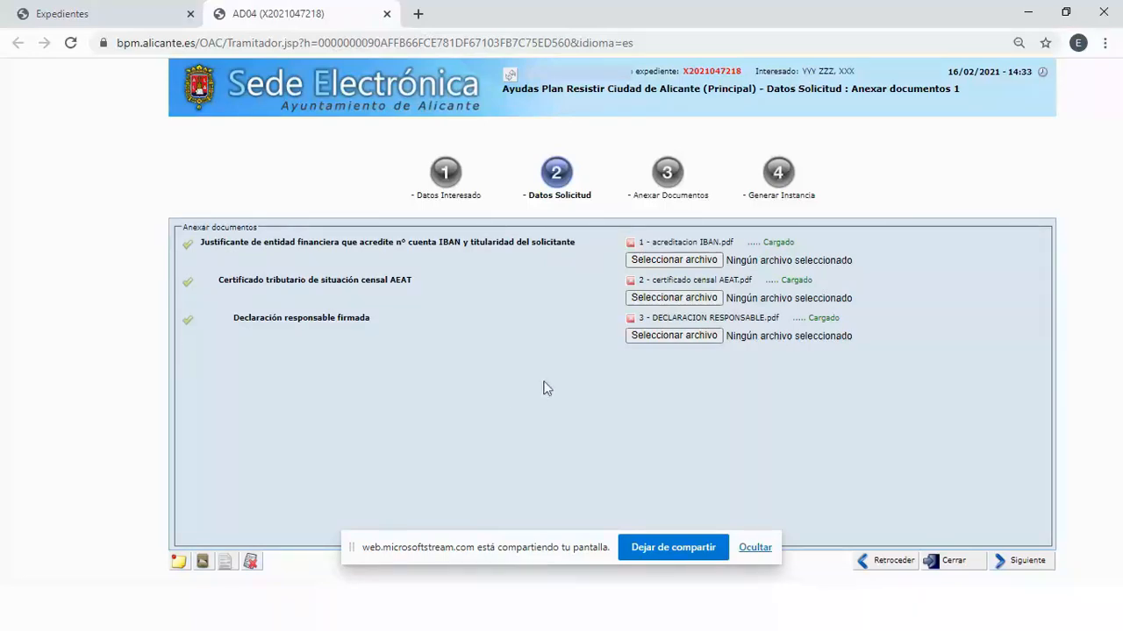
left_click(1026, 562)
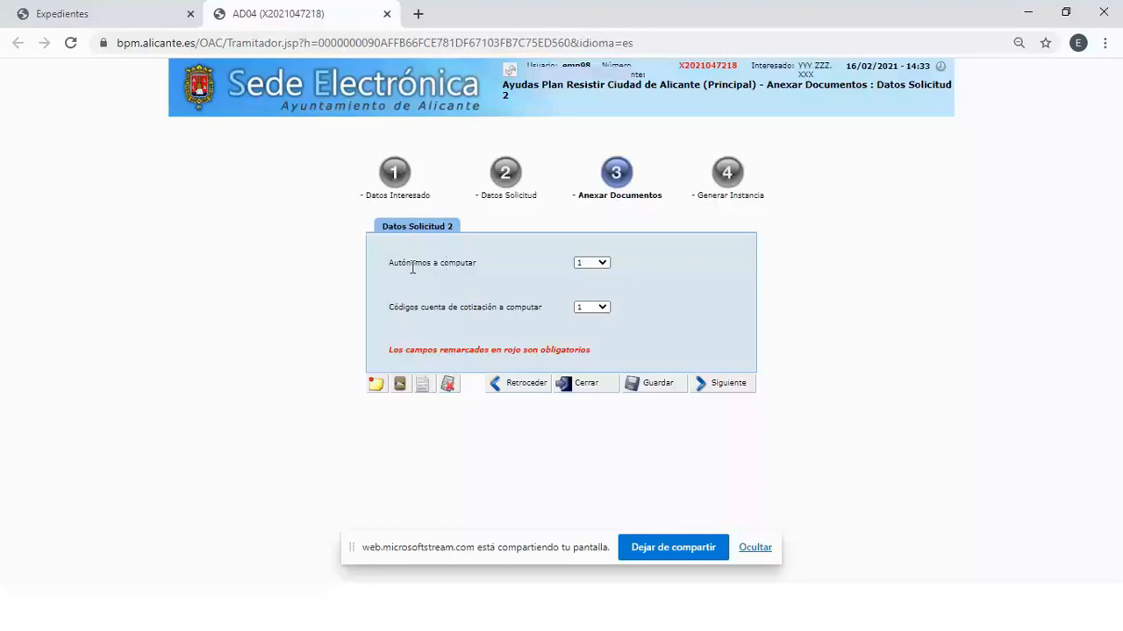
Set the number of self-employed workers to count (Autónomos a computar) to 3
left_click_drag(390, 263, 477, 264)
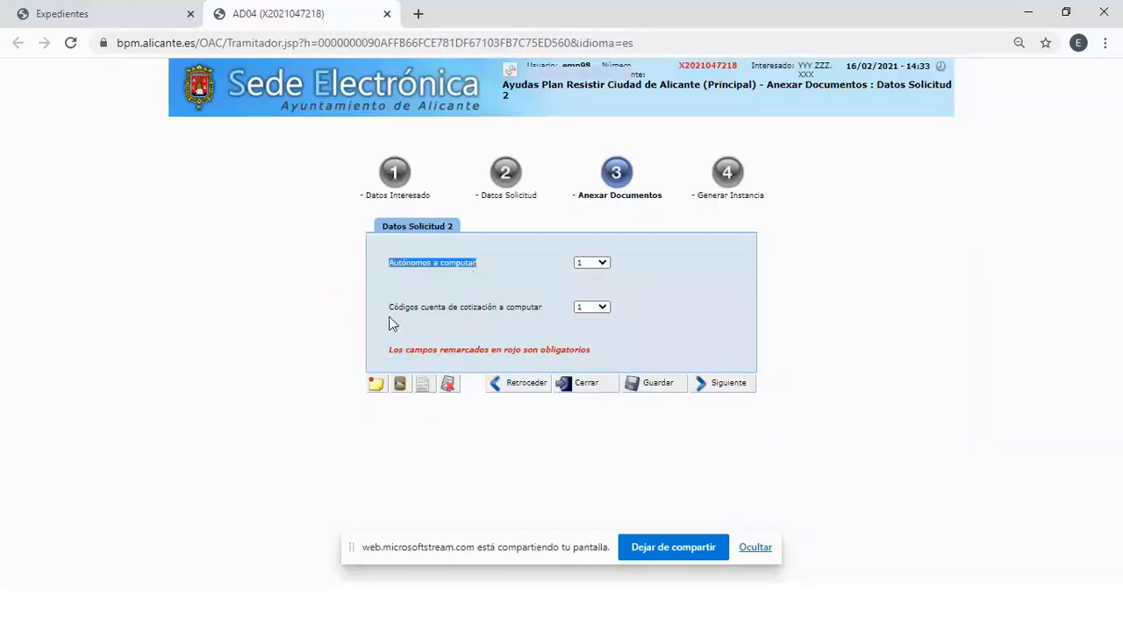
left_click_drag(388, 307, 543, 316)
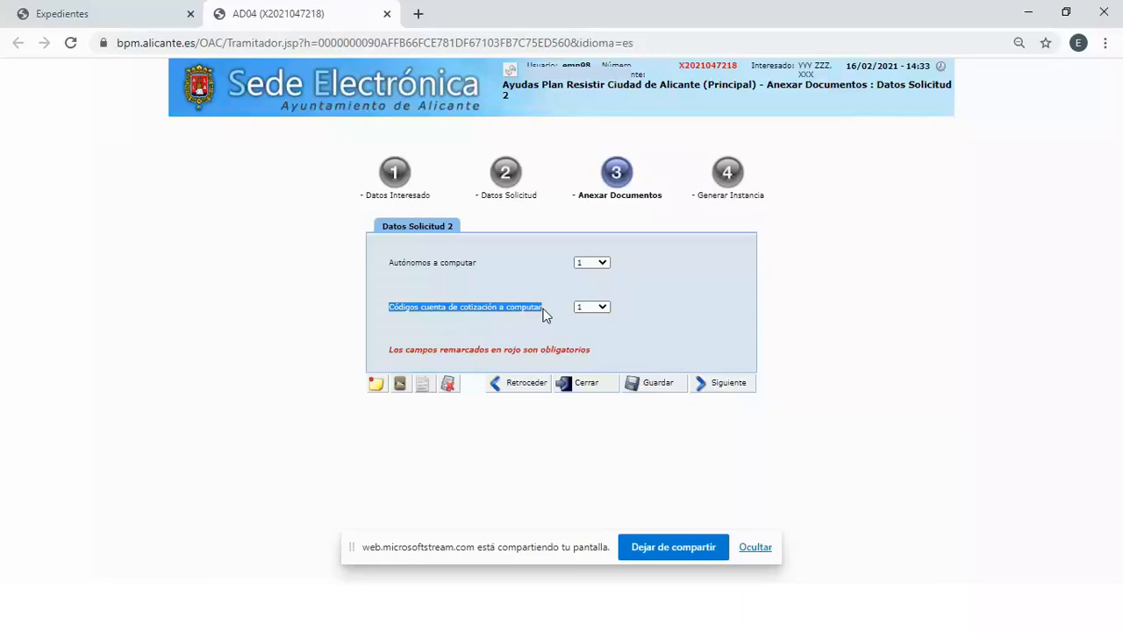
left_click(603, 264)
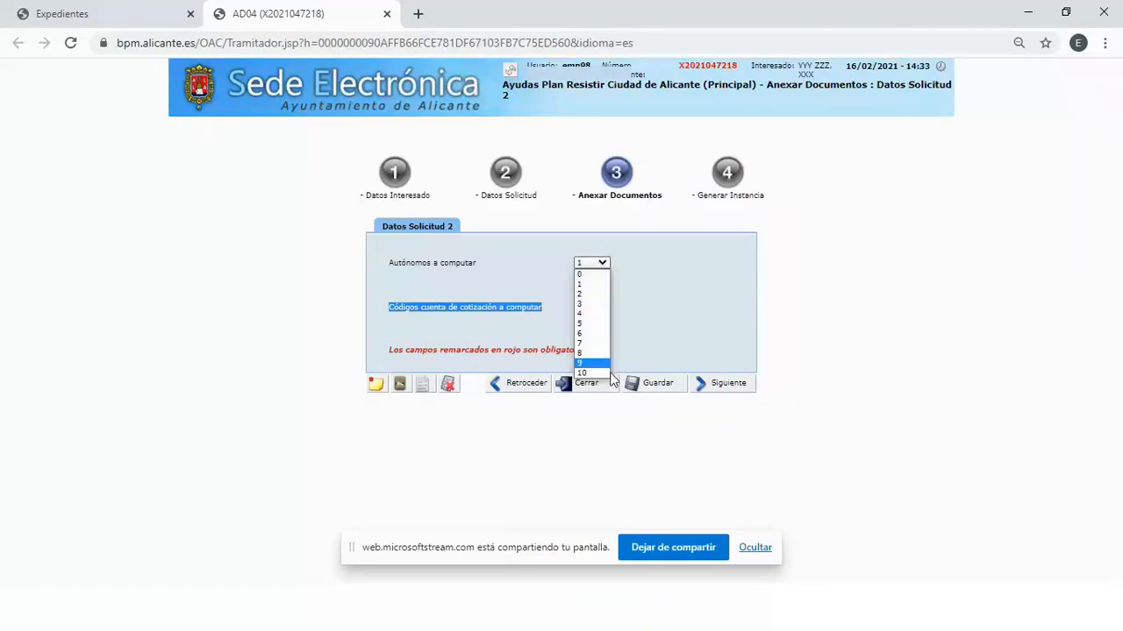
left_click(652, 283)
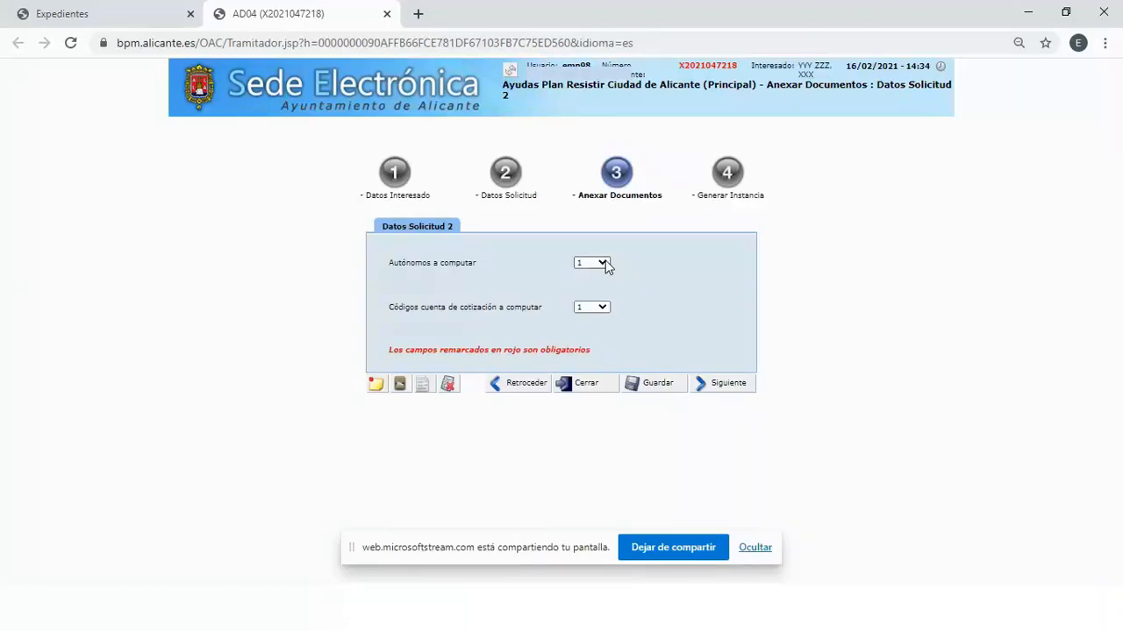
left_click(603, 263)
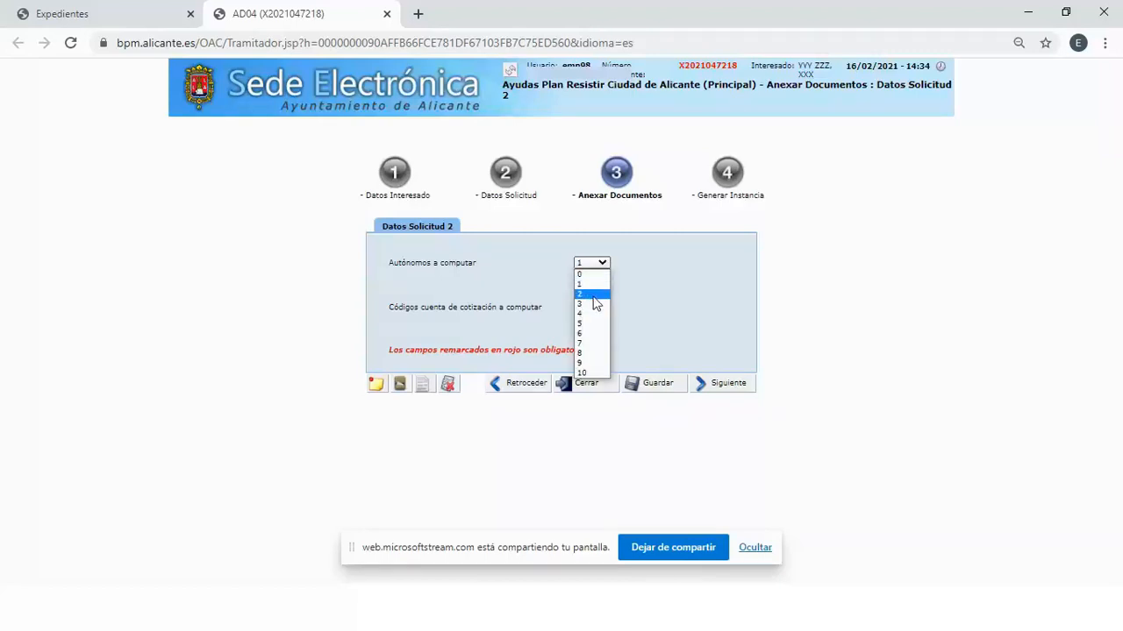
left_click(594, 301)
left_click(601, 304)
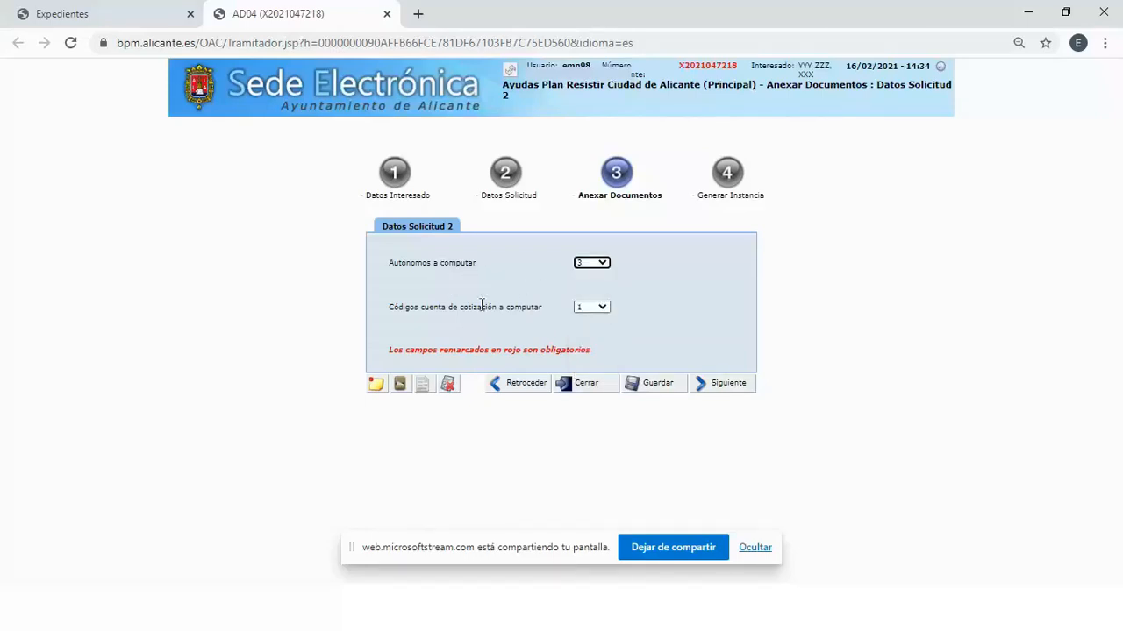
Set both Autónomos a computar and Códigos cuenta de cotización a computar to 1, and continue to the CNAE autónomo 1 form
left_click(602, 265)
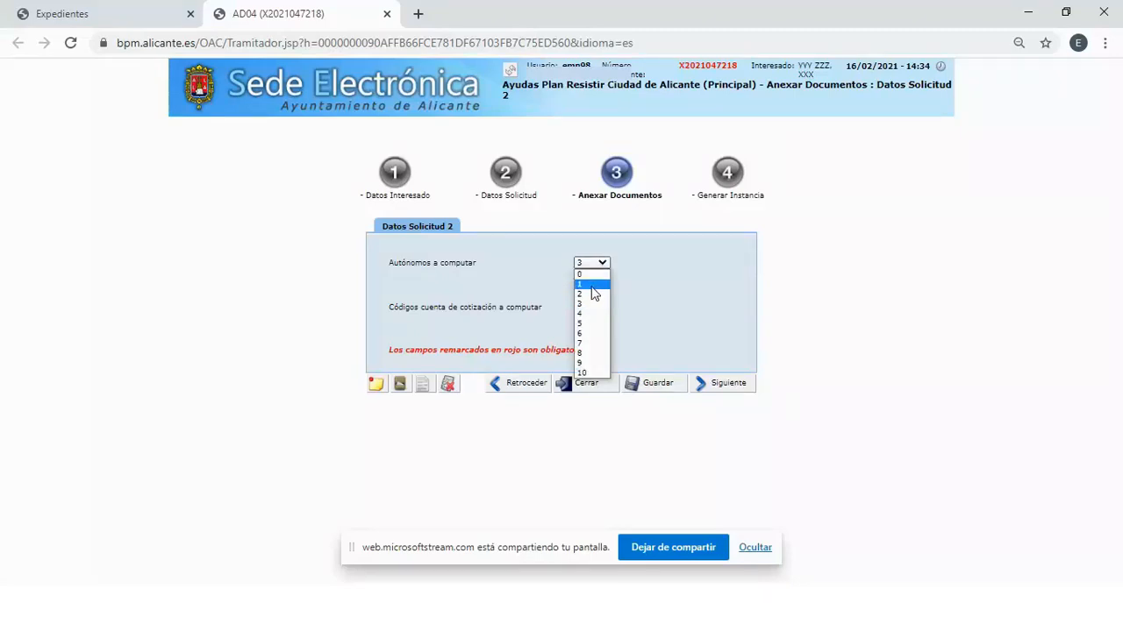
left_click(591, 286)
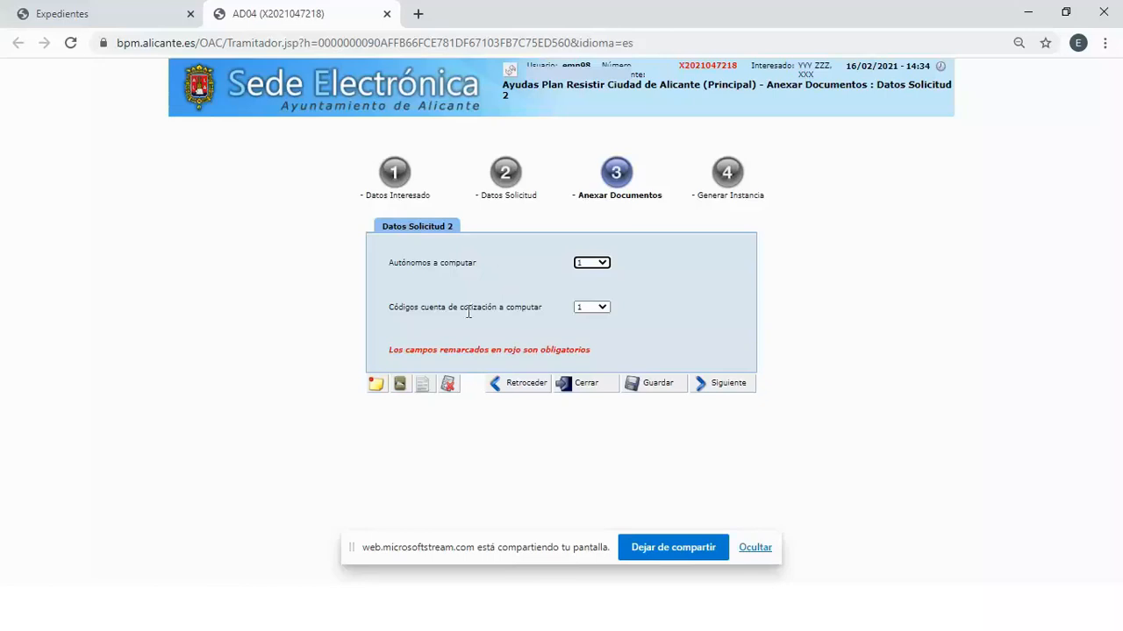
left_click_drag(390, 308, 543, 309)
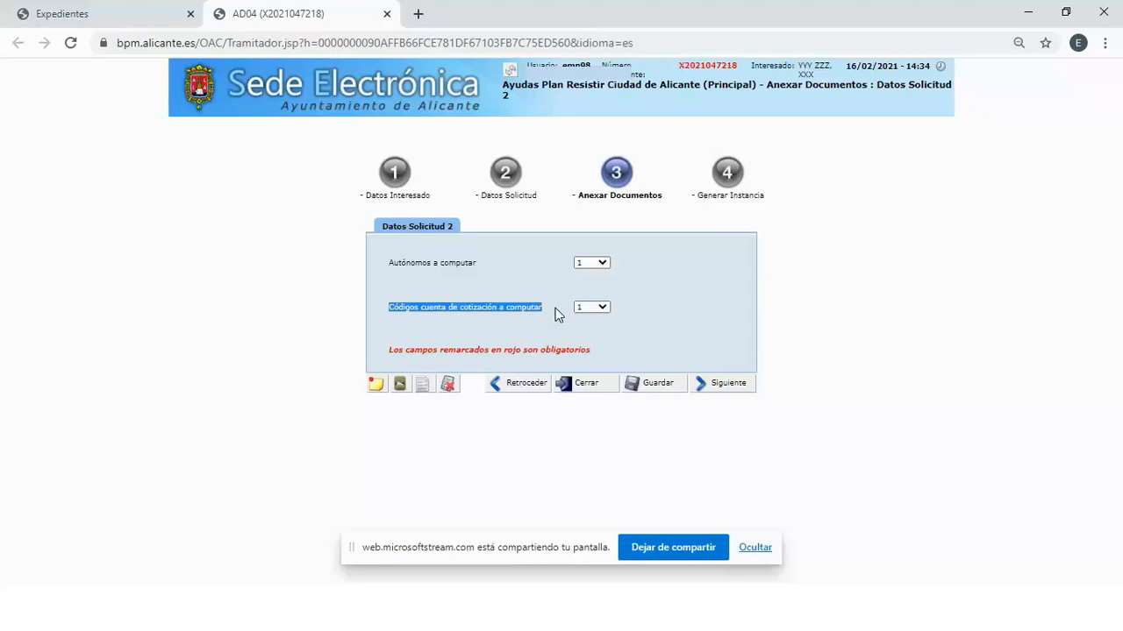
left_click(555, 314)
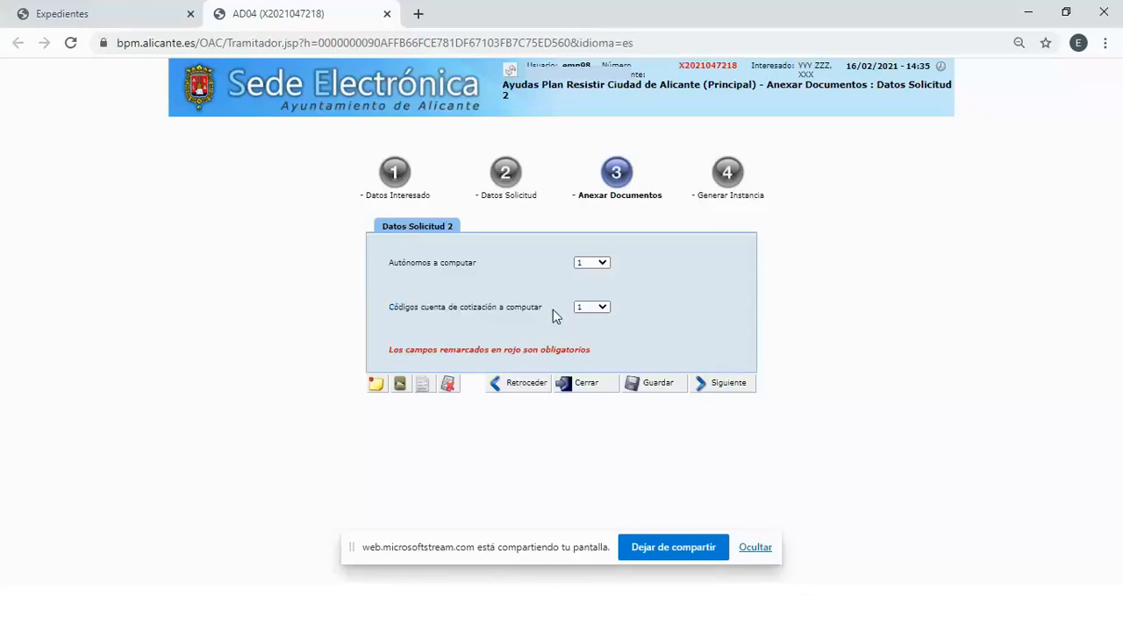
left_click(604, 312)
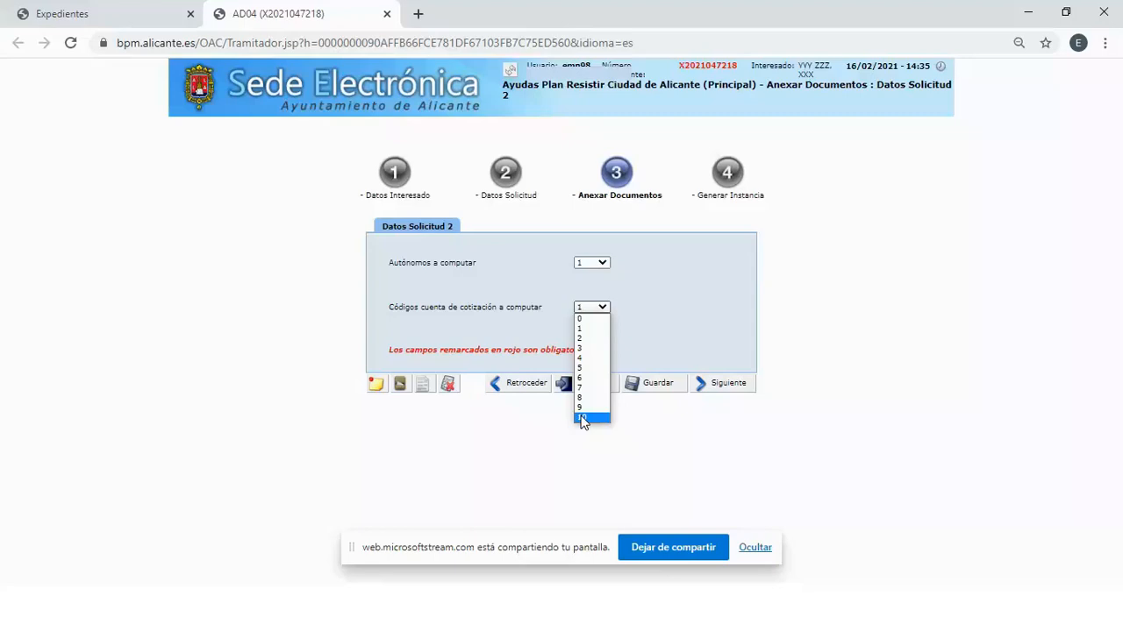
left_click(595, 329)
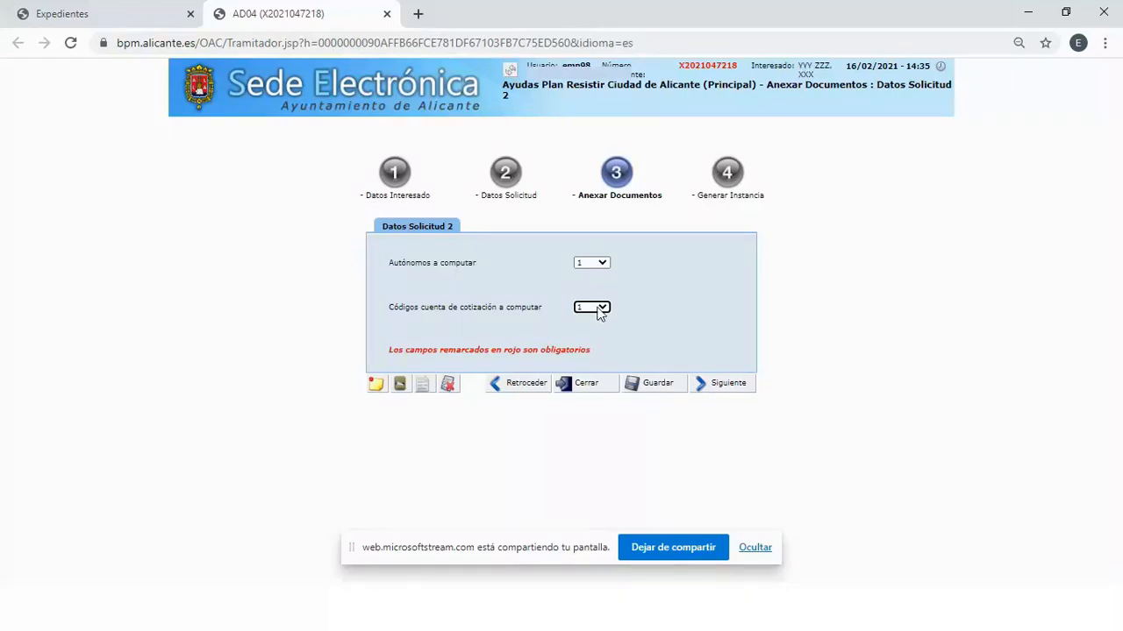
left_click(723, 388)
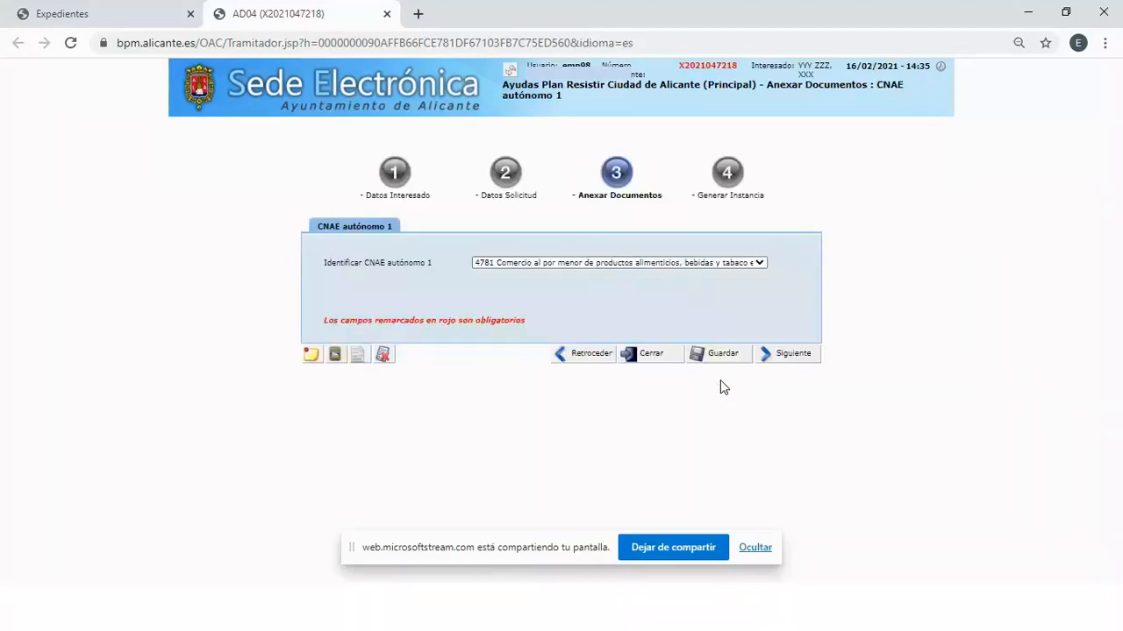
Choose CNAE 4781, retail of food, drinks and tobacco at stalls and markets, for autónomo 1 and continue to its document upload
left_click_drag(315, 269, 437, 266)
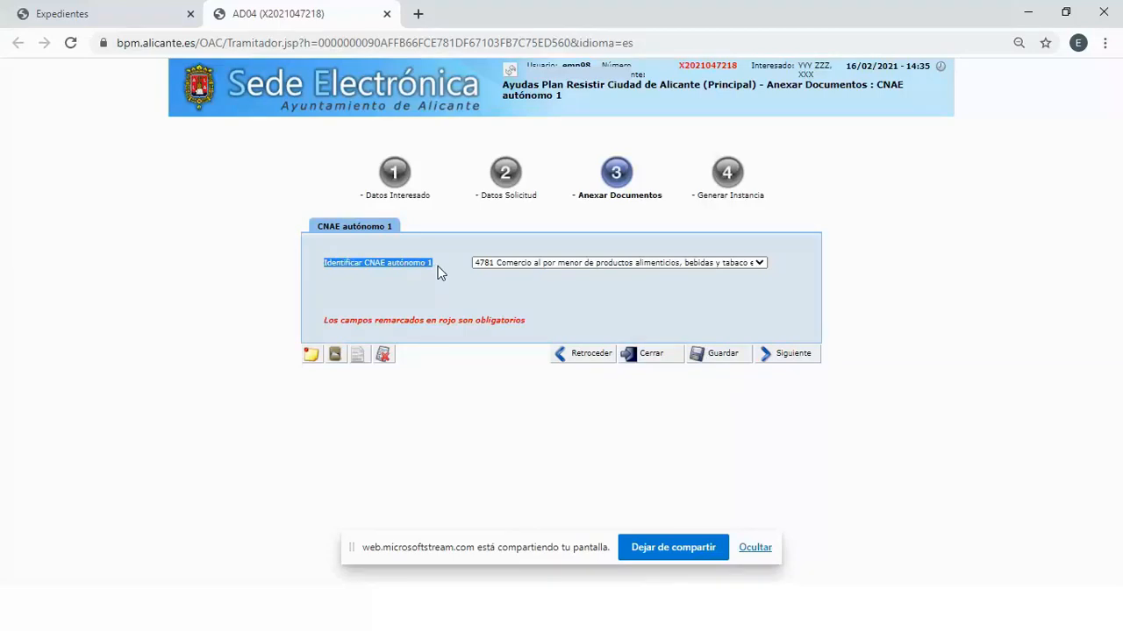
left_click(760, 264)
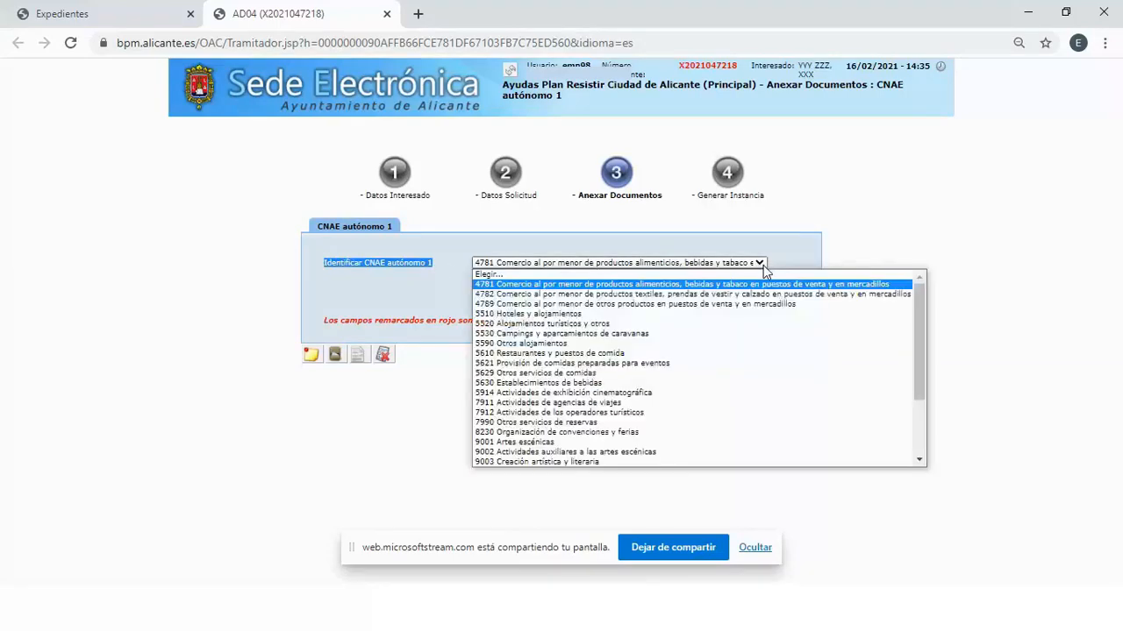
left_click_drag(925, 328, 921, 422)
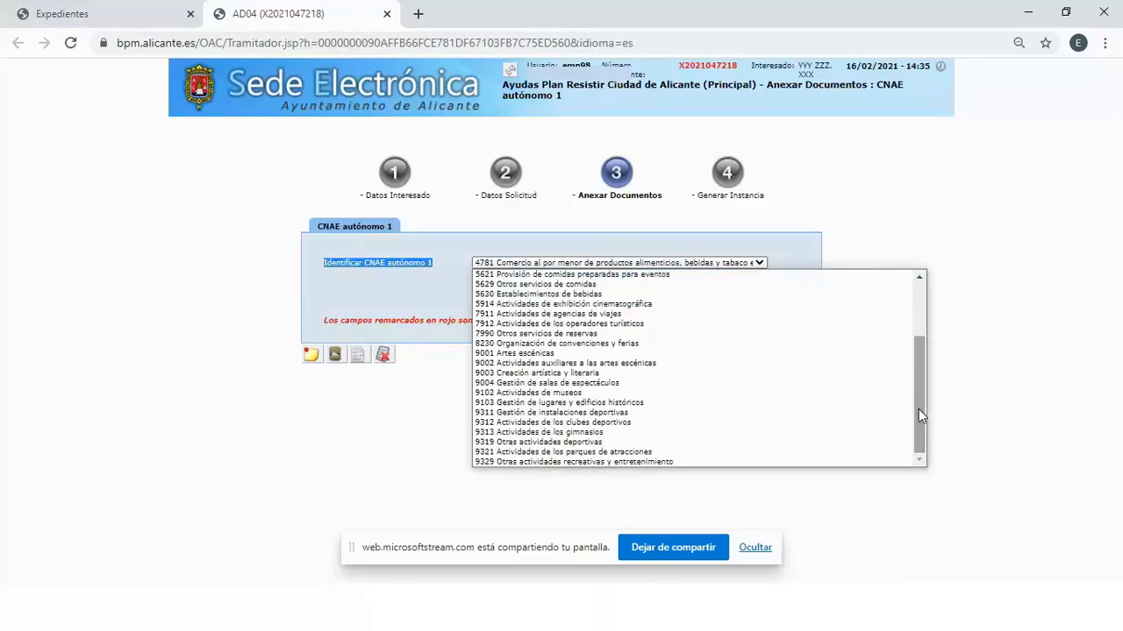
scroll(918, 409, "up", 4)
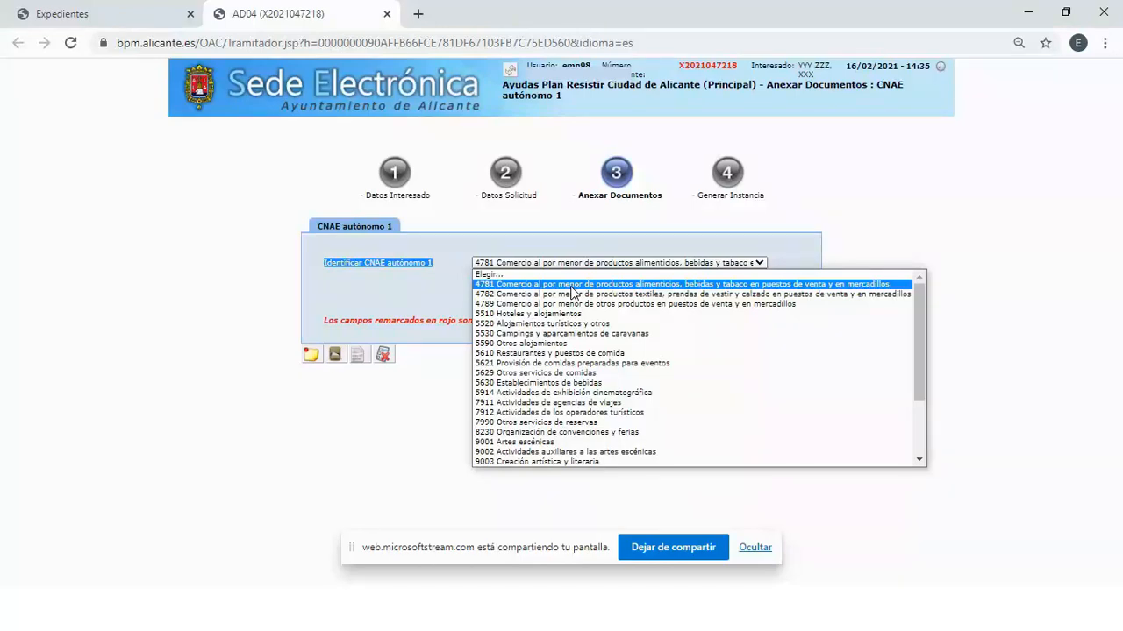
left_click(511, 287)
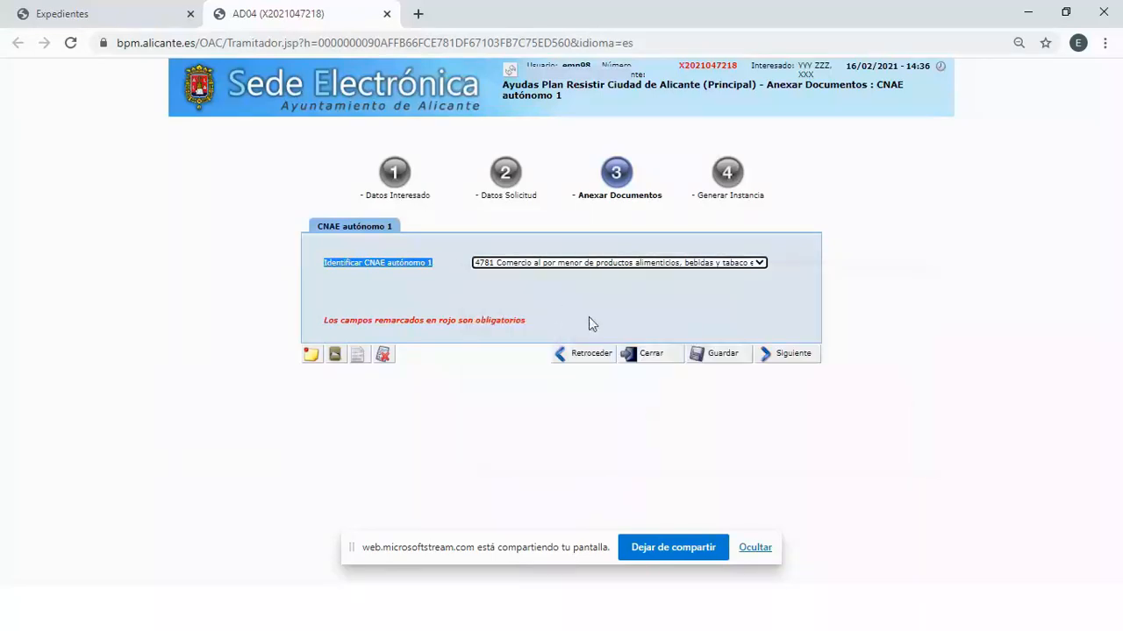
left_click(779, 358)
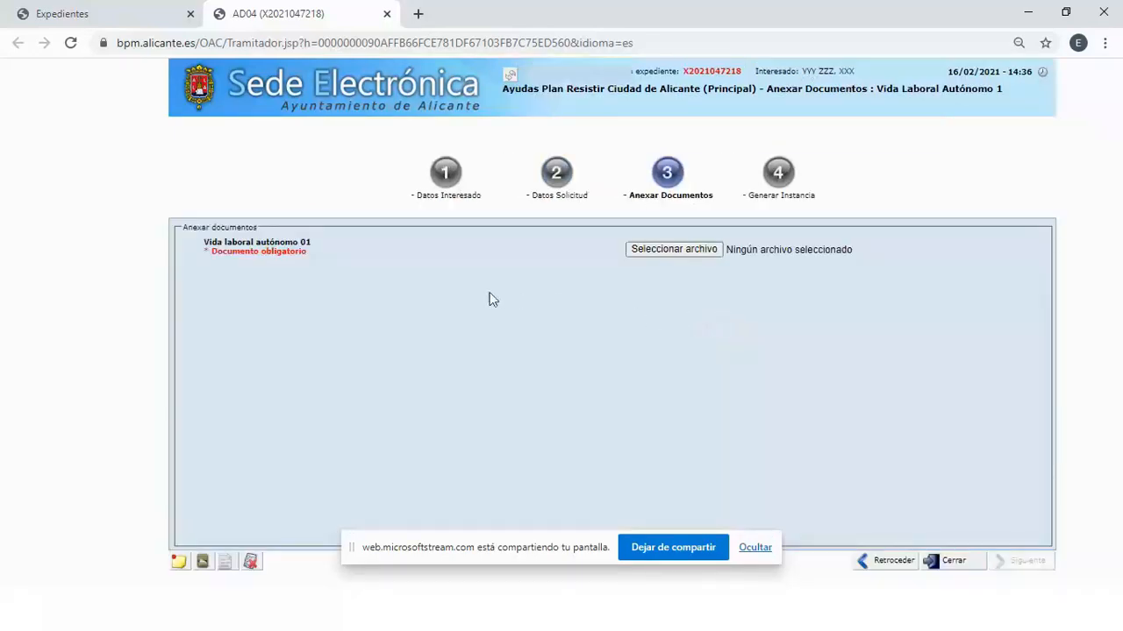
Attach "4 - Vida laboral autónomo" as the Vida laboral autónomo 01 document and continue to the CNAE CCC 1 form
left_click_drag(218, 243, 321, 245)
left_click(676, 249)
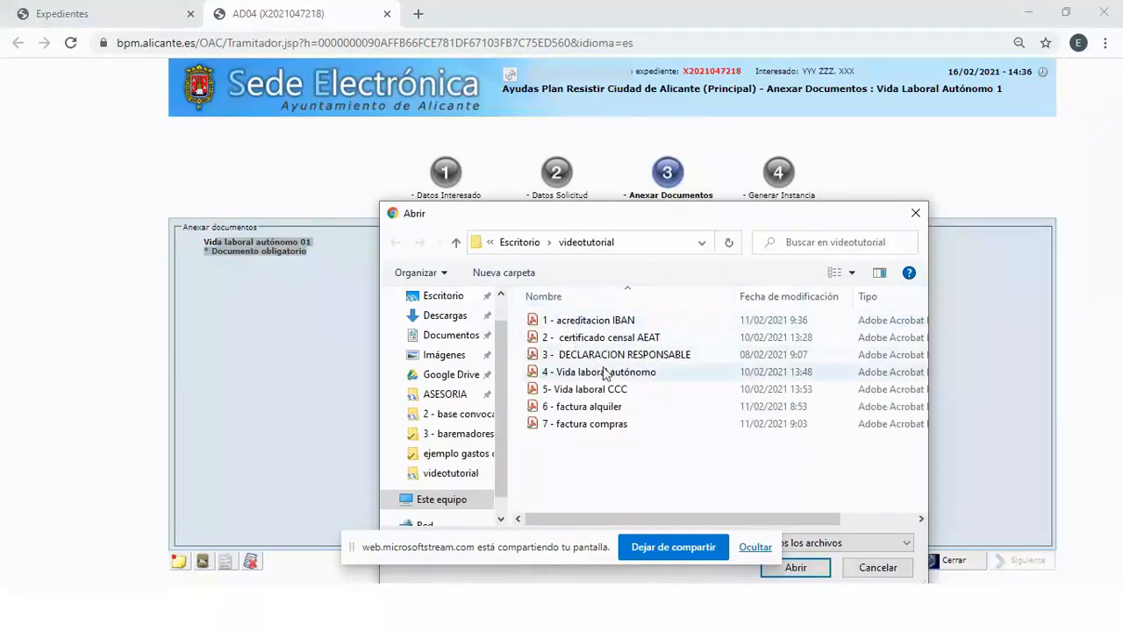
double_click(557, 373)
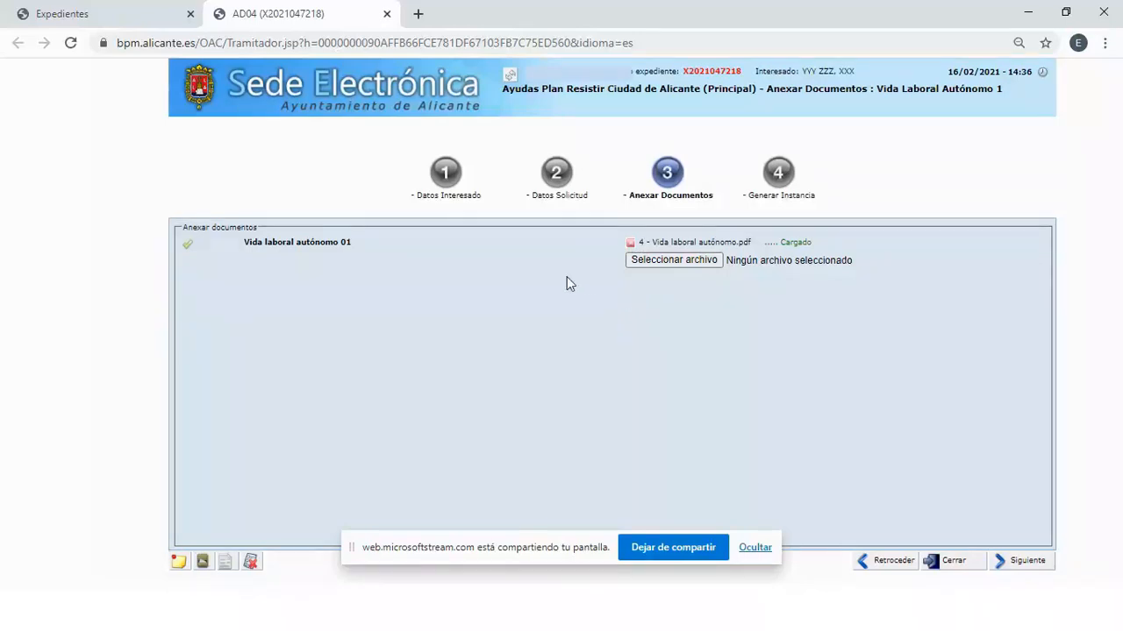
left_click(1029, 563)
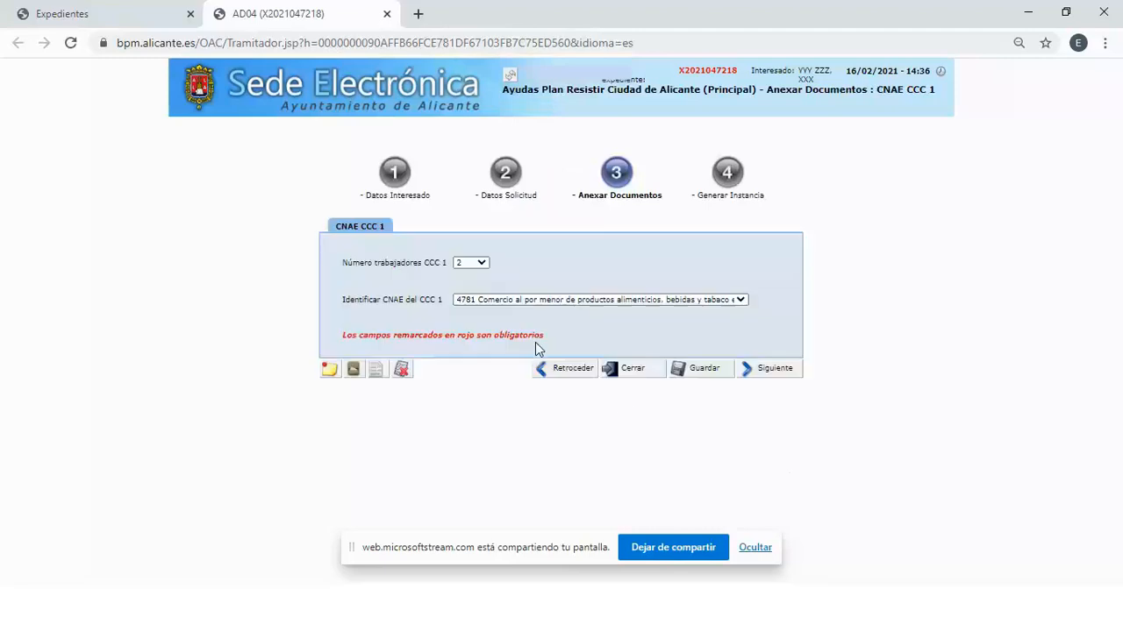
Set the number of workers for contribution account 1 (Número trabajadores CCC 1) to 2
left_click_drag(335, 226, 392, 230)
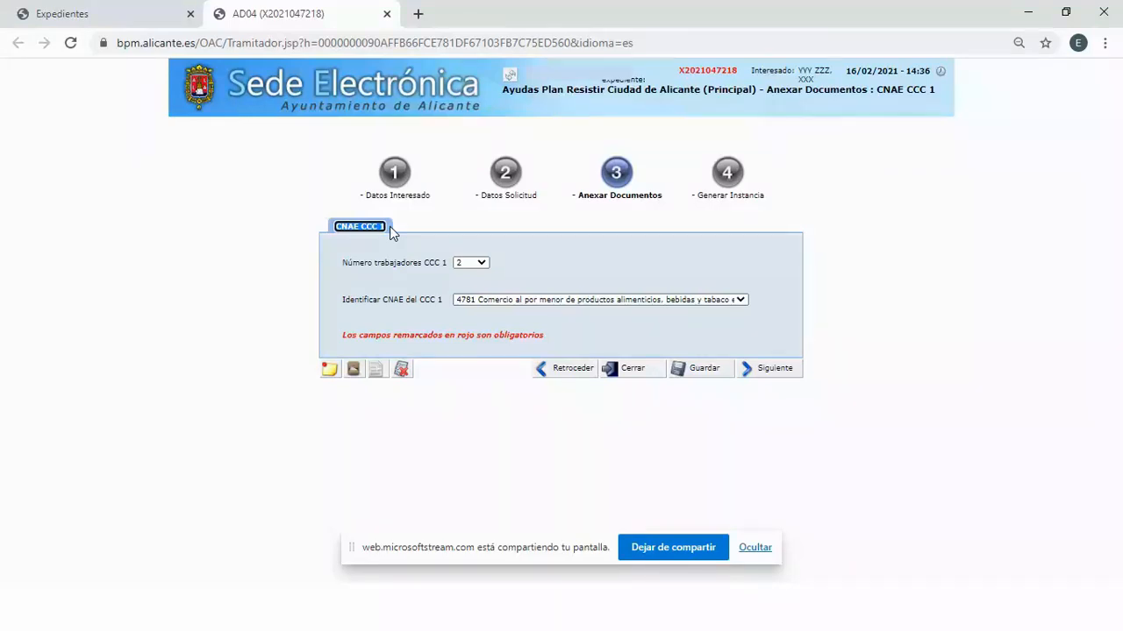
left_click_drag(342, 263, 448, 265)
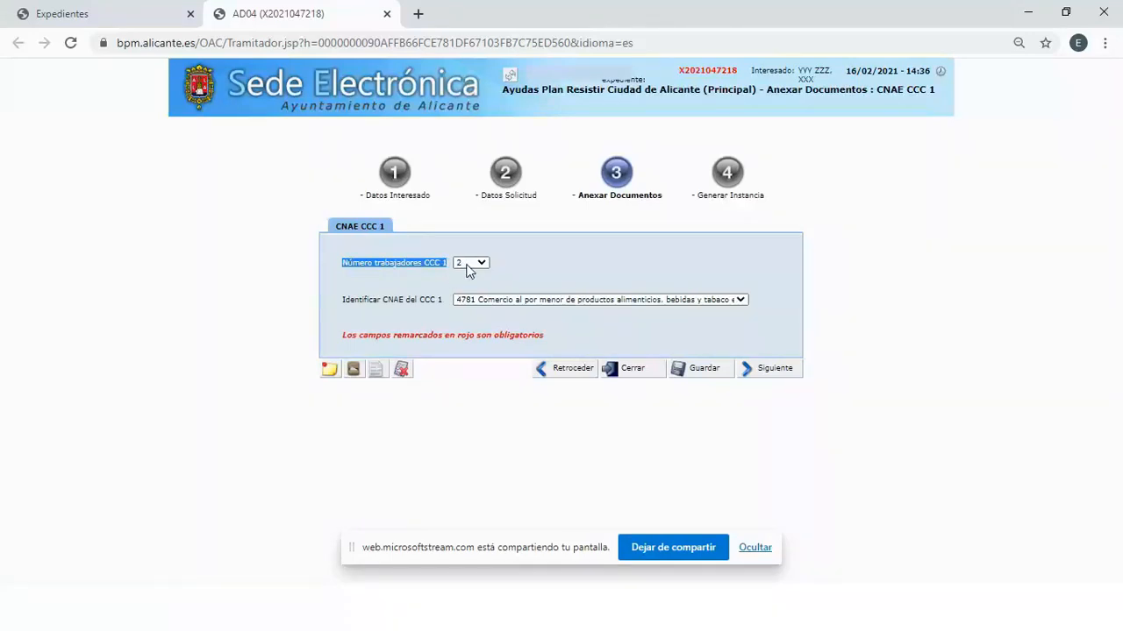
left_click(468, 271)
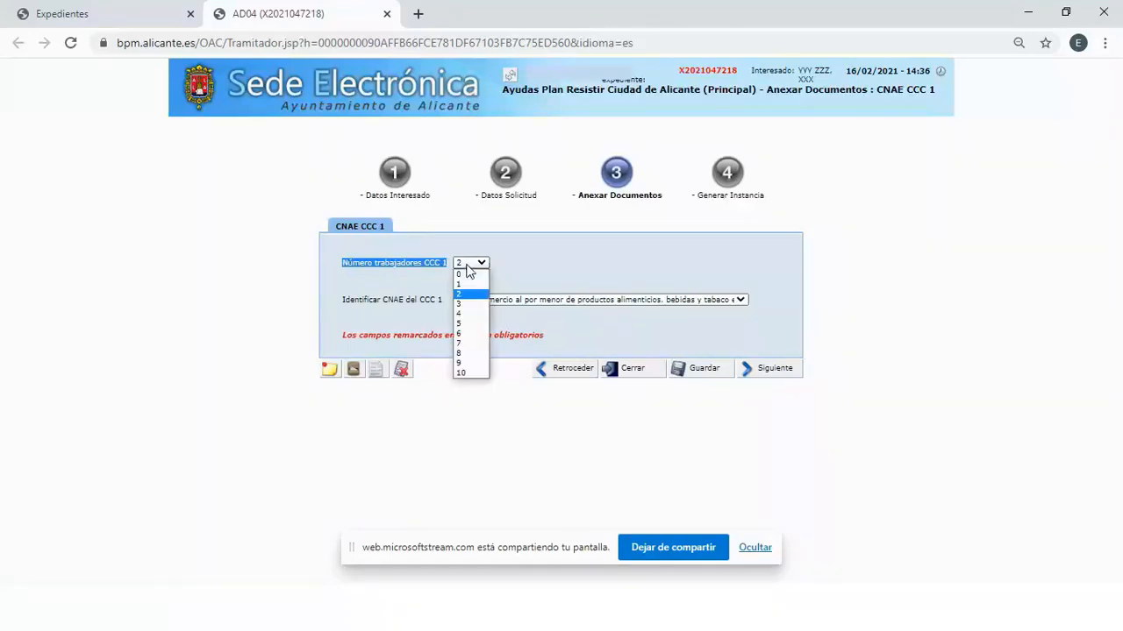
left_click(463, 301)
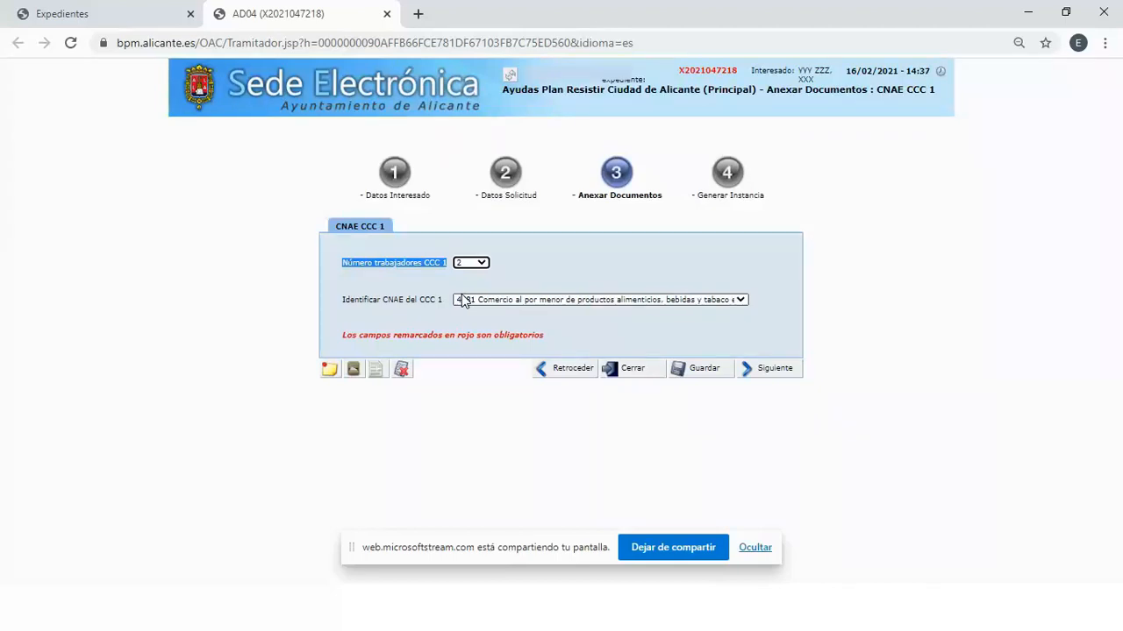
Choose CNAE 4781, retail of food, drinks and tobacco, for CCC 1 and continue to its document upload
left_click_drag(343, 301, 421, 300)
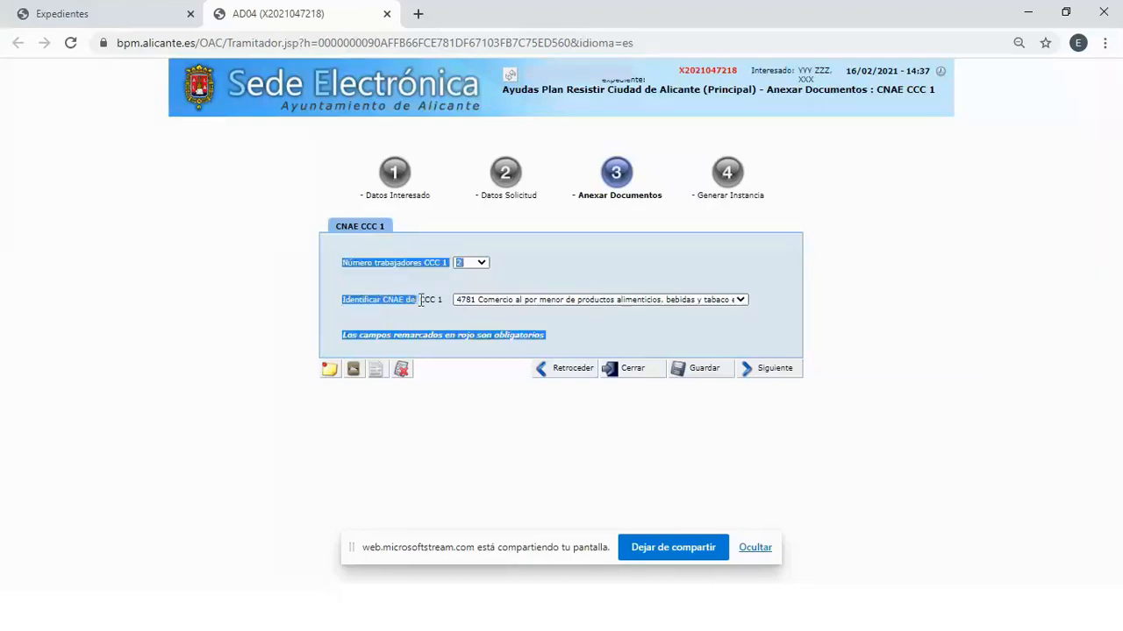
left_click(423, 301)
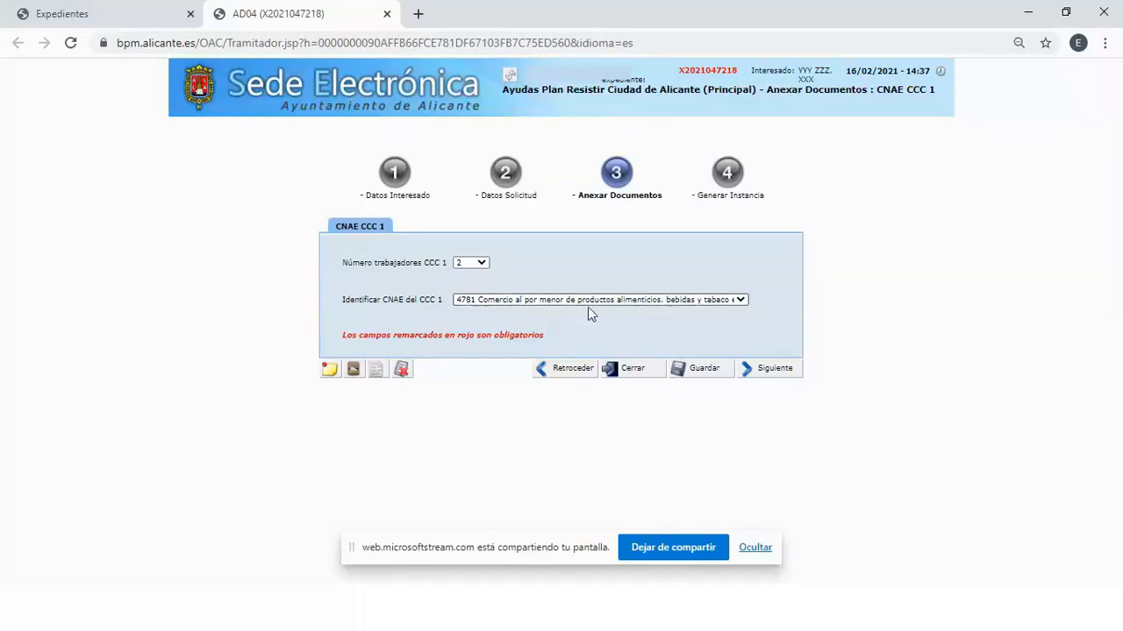
left_click(718, 299)
left_click(656, 323)
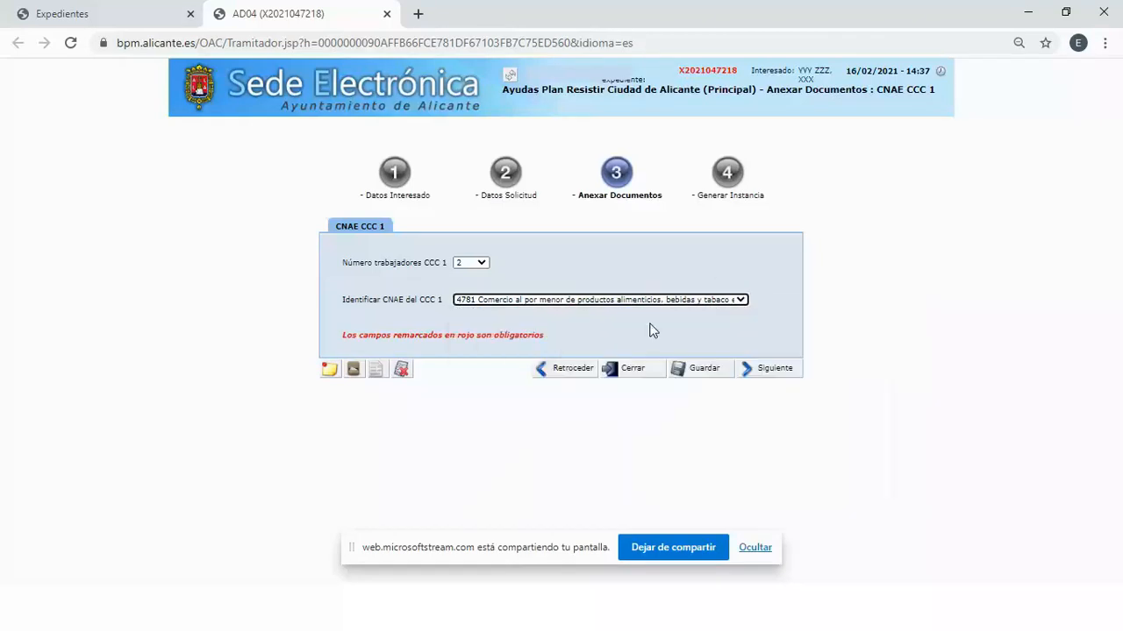
left_click(770, 371)
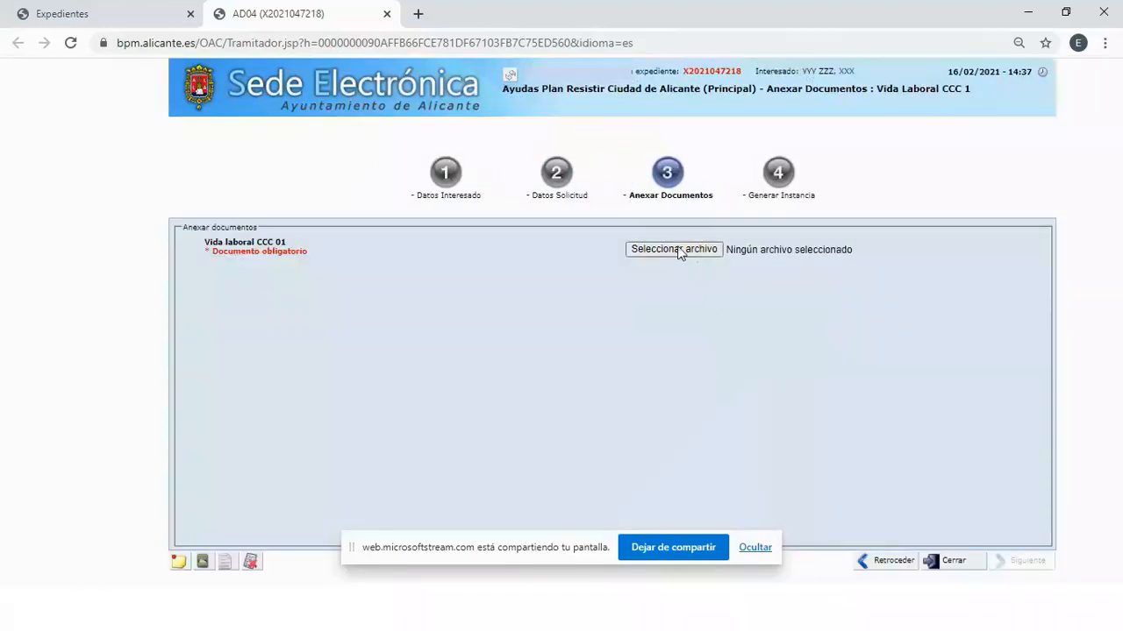
Attach "5- Vida laboral CCC" as the Vida laboral CCC 01 document and continue past the requested amount to Datos solicitud 3
left_click(679, 251)
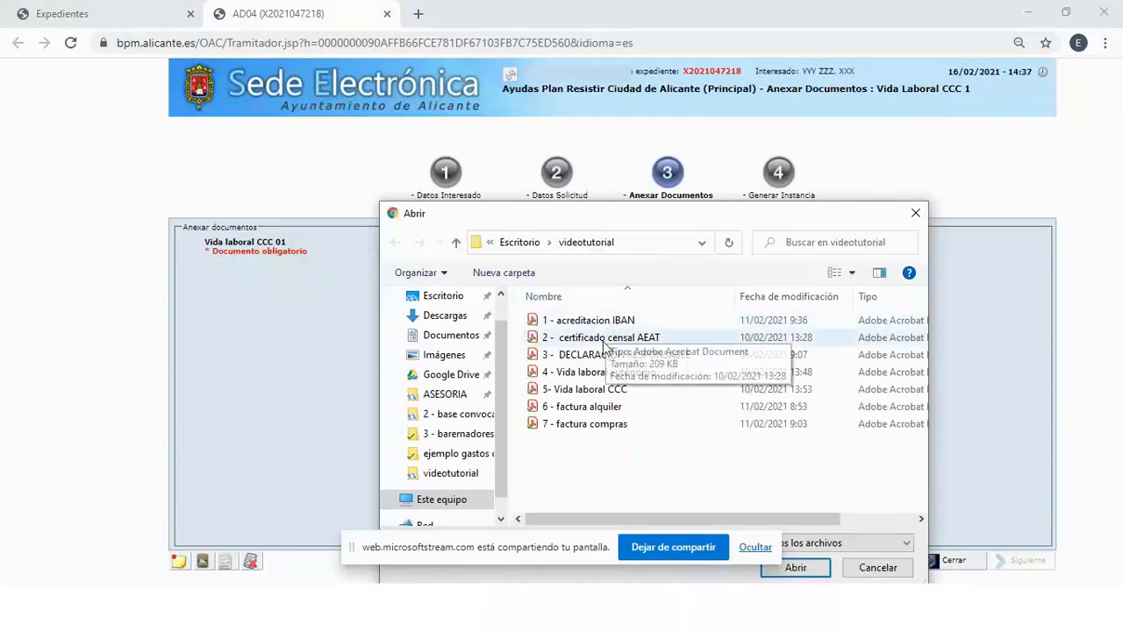
double_click(596, 389)
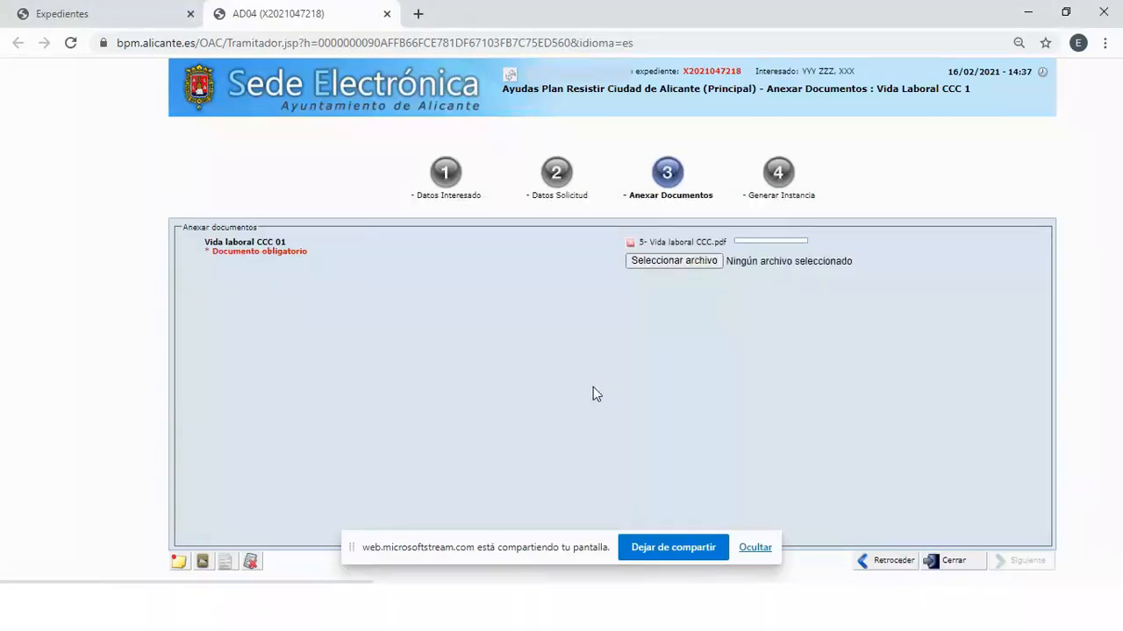
left_click(1024, 561)
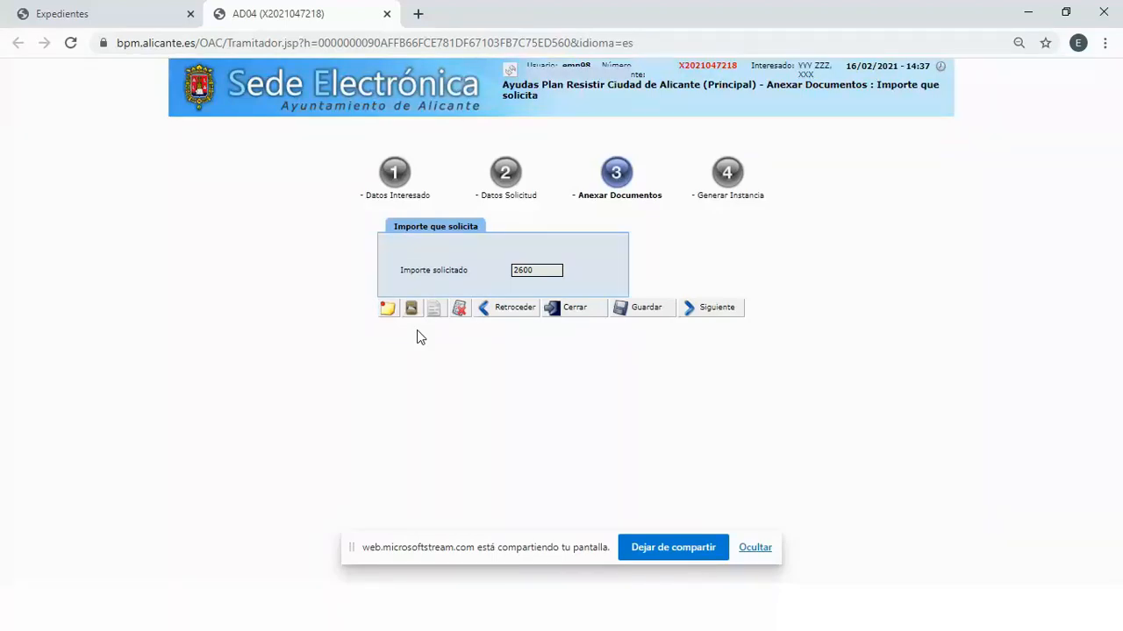
left_click(726, 314)
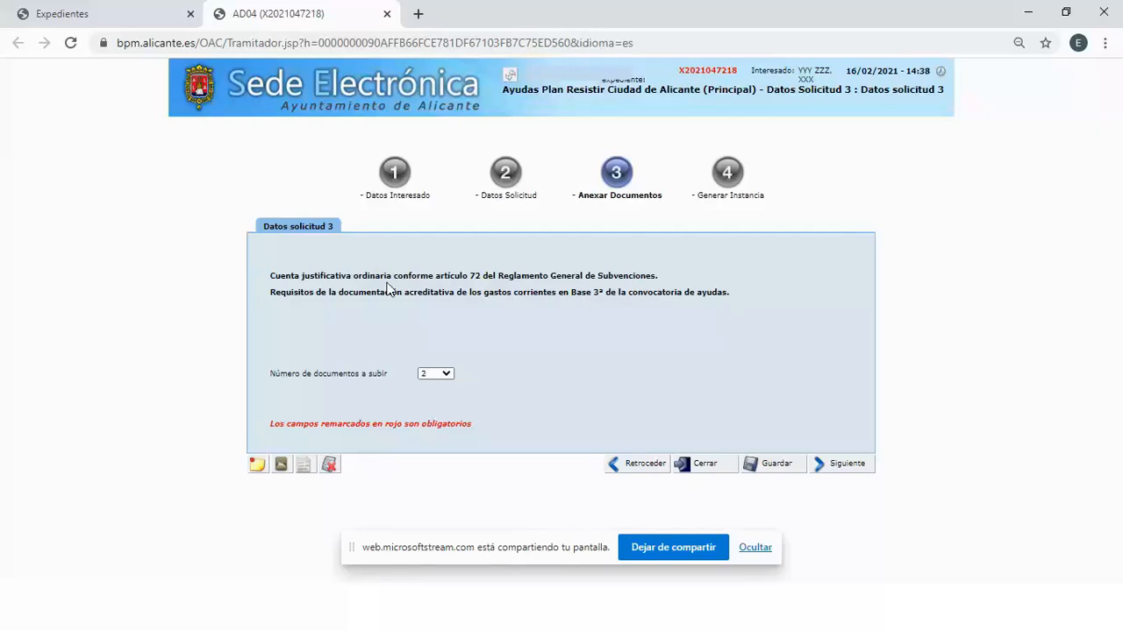
Review the expense documentation requirements, set Número de documentos a subir to 2, and continue to the Datos documento 1 form
left_click_drag(292, 276, 377, 278)
left_click_drag(270, 293, 727, 307)
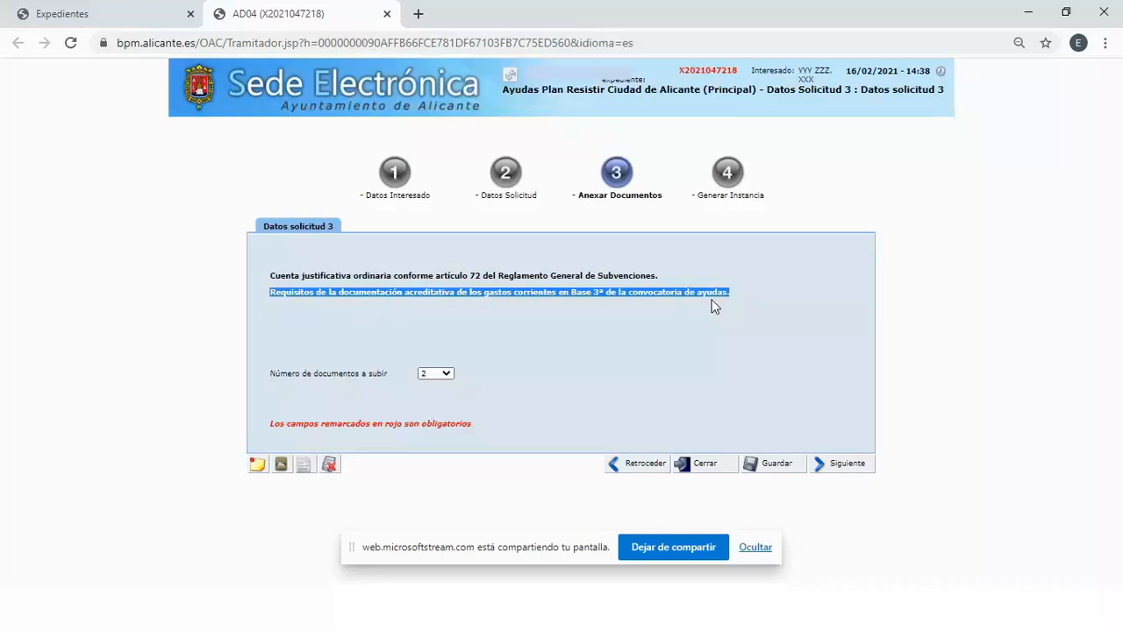
left_click(615, 359)
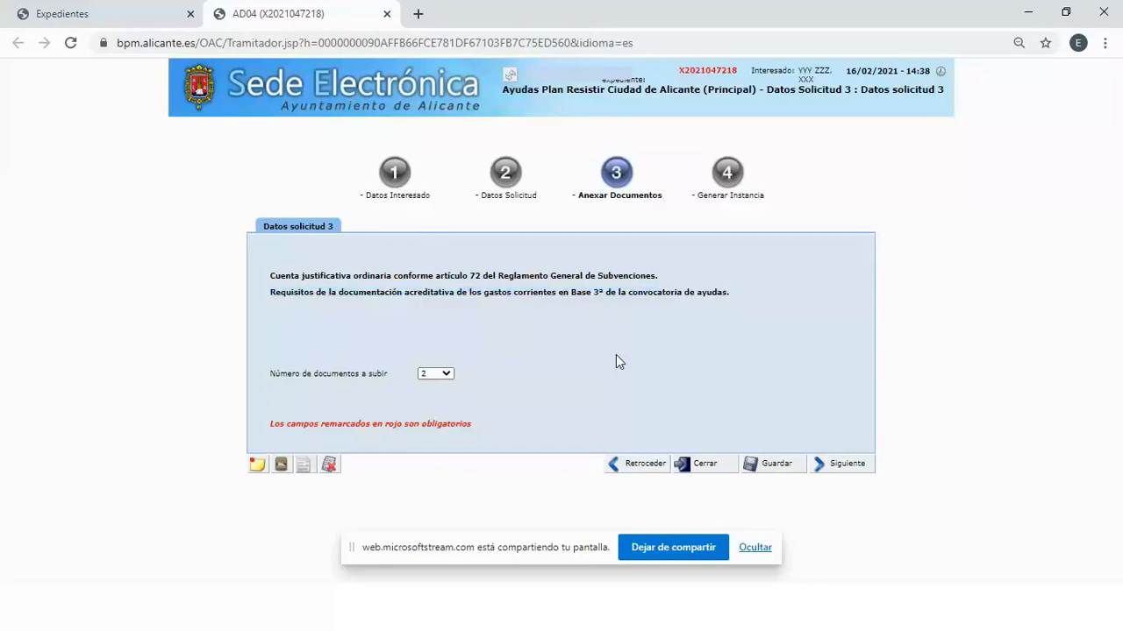
left_click(446, 373)
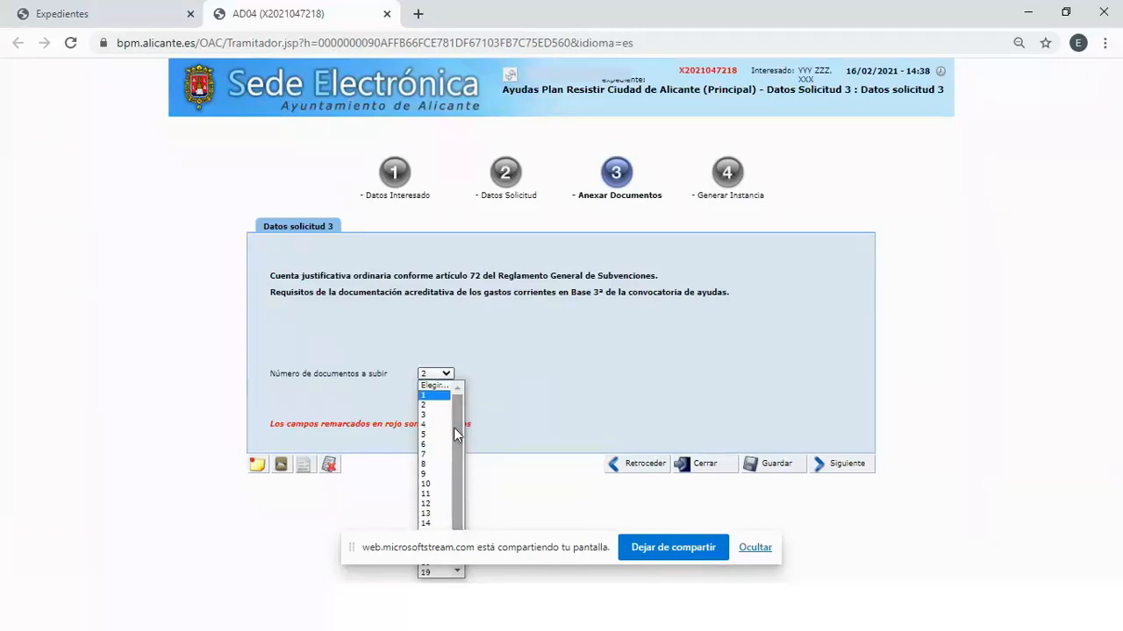
left_click(505, 399)
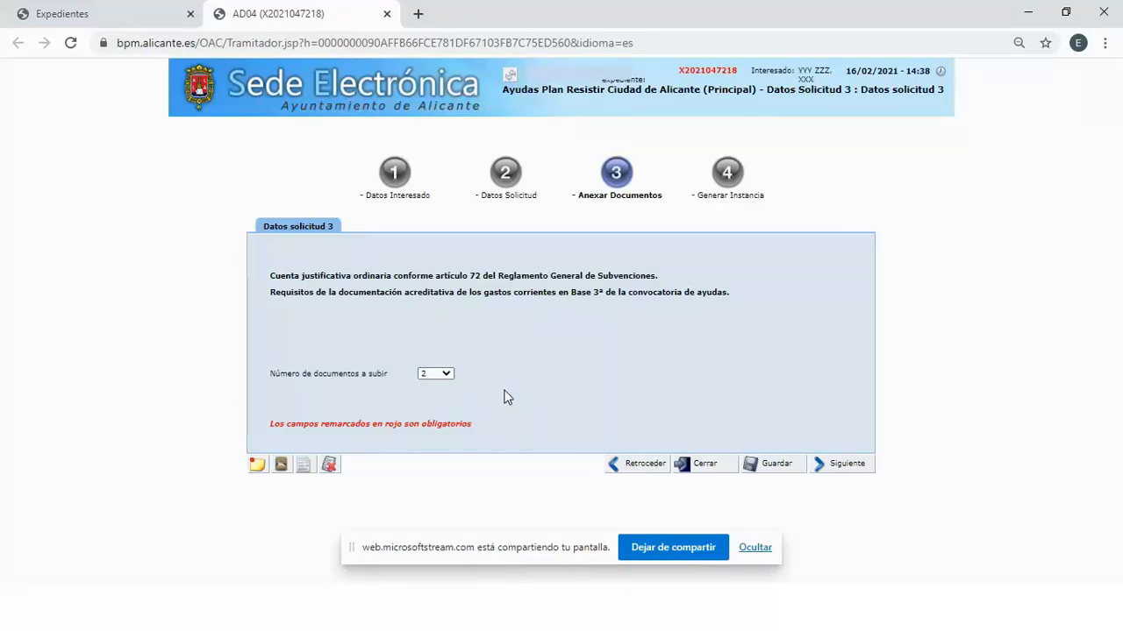
left_click(431, 375)
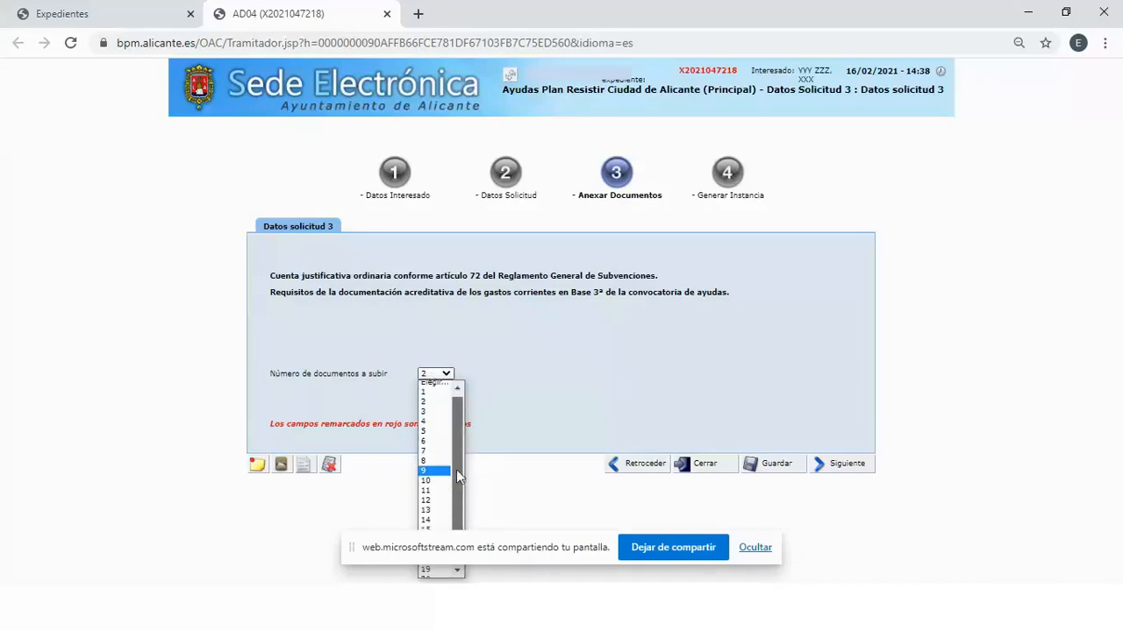
left_click(437, 407)
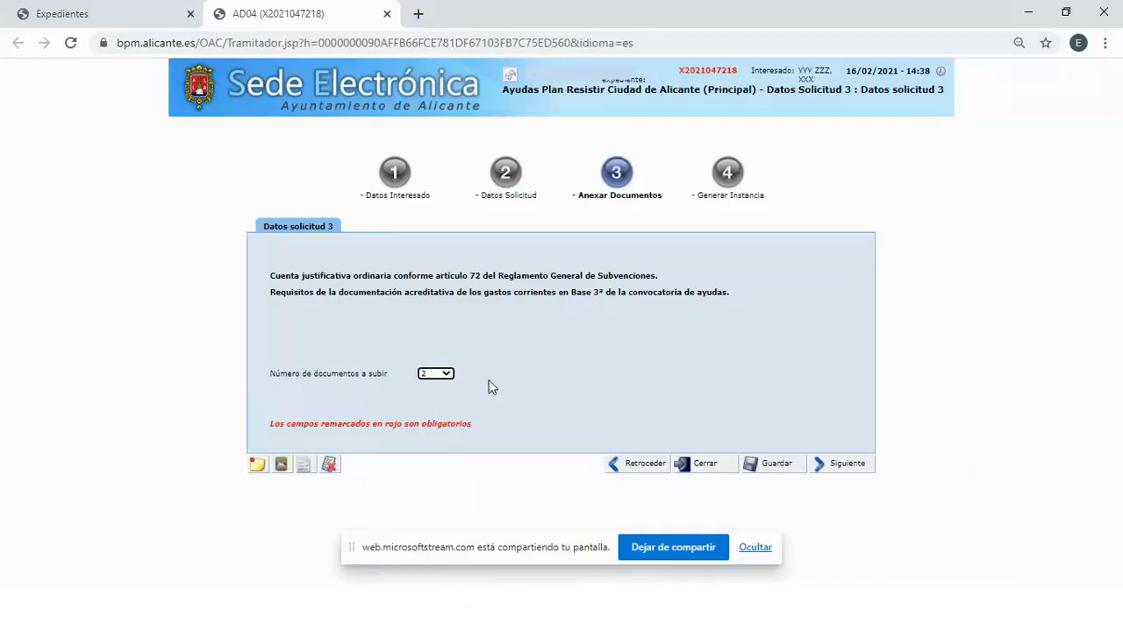
left_click(838, 467)
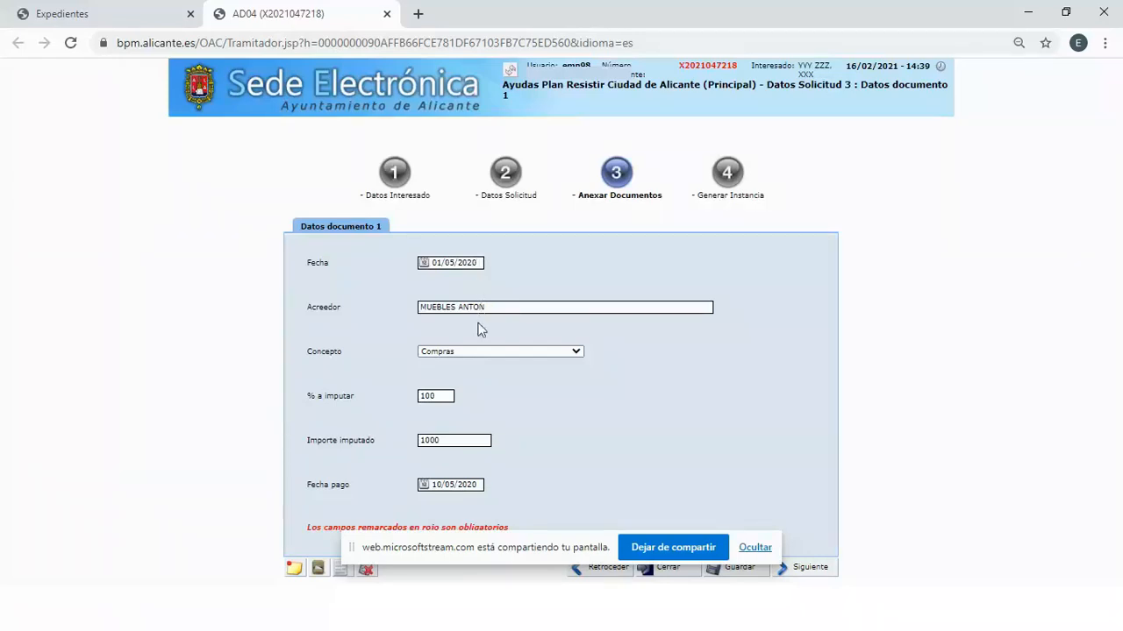
Choose Compras as the Concepto for document 1, review its percentage and imputed amount, and continue to its file upload
left_click_drag(482, 307, 413, 308)
left_click(469, 352)
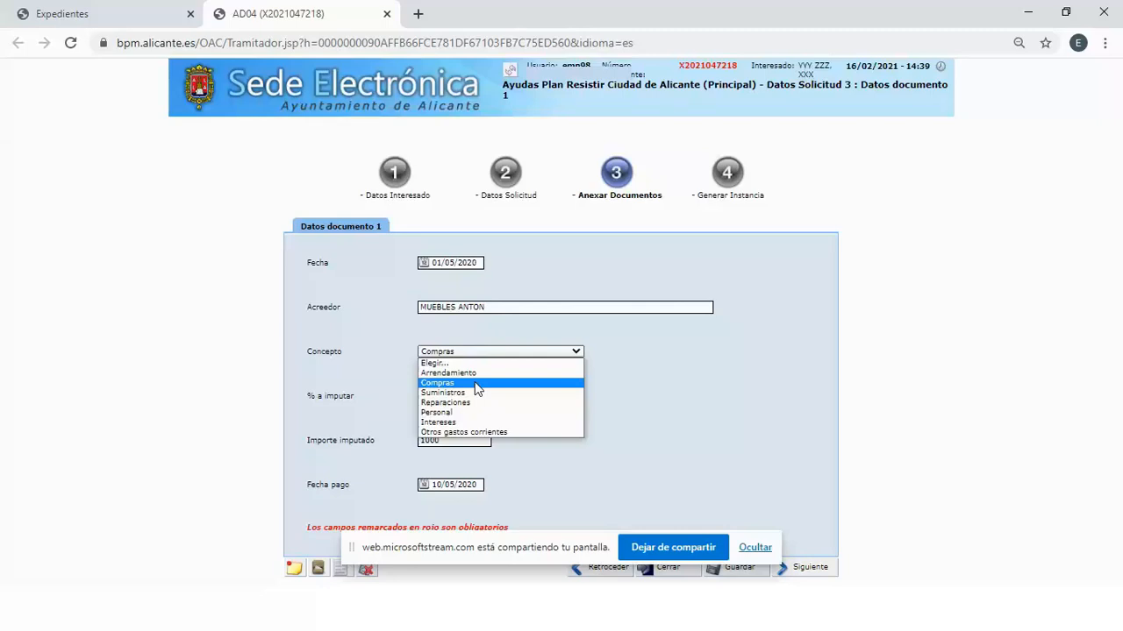
left_click(475, 383)
left_click_drag(307, 401, 341, 396)
left_click(369, 406)
double_click(435, 394)
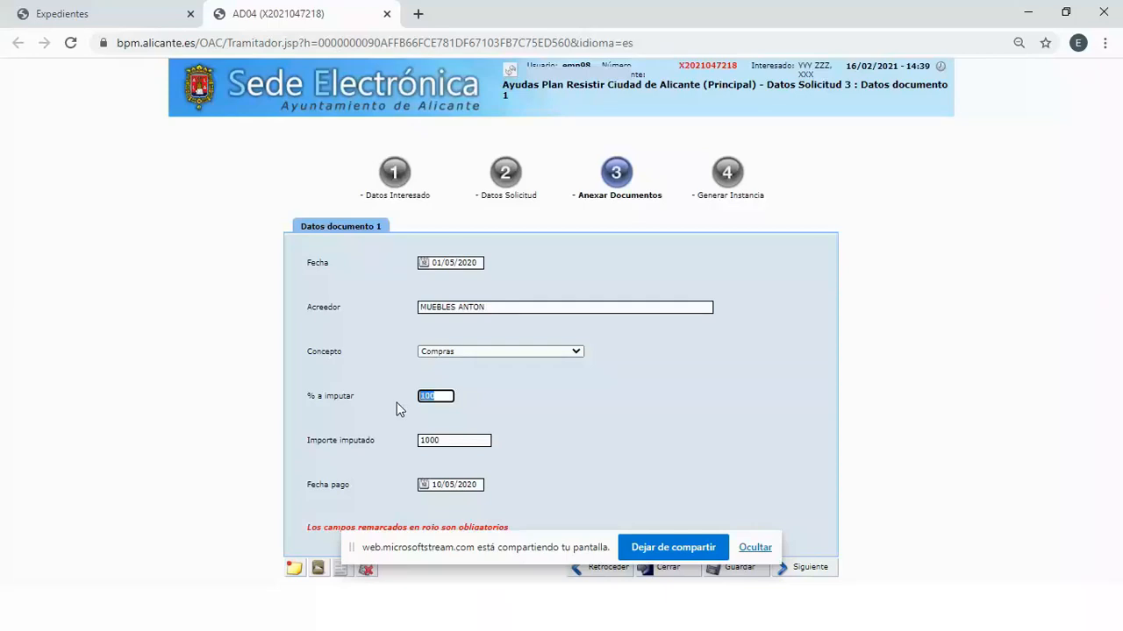
left_click(446, 393)
left_click(467, 442)
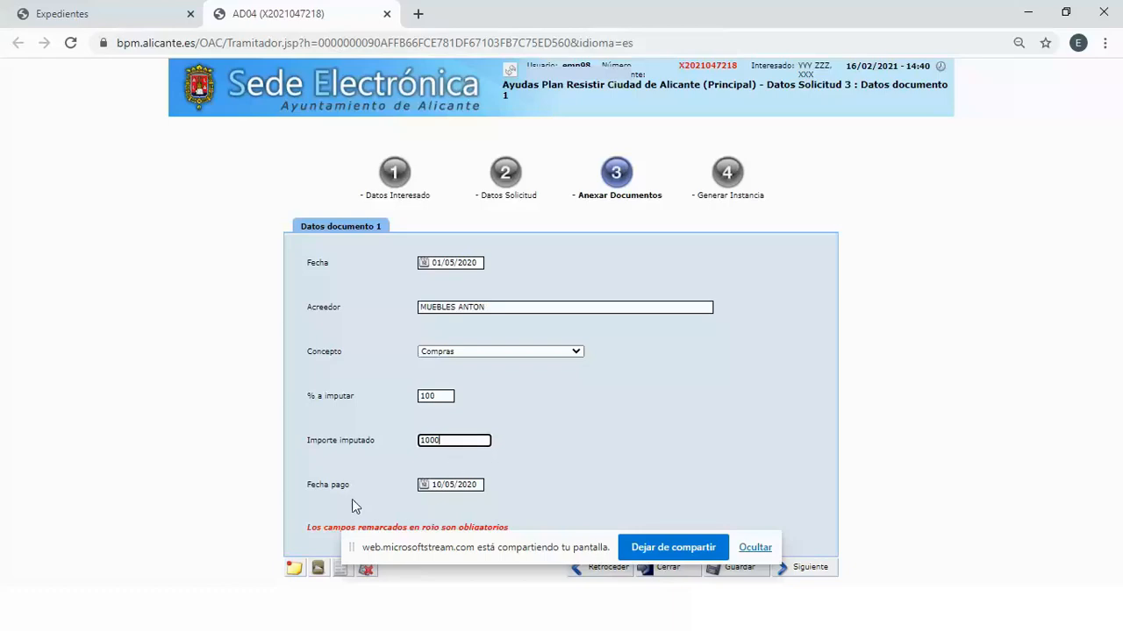
left_click(808, 569)
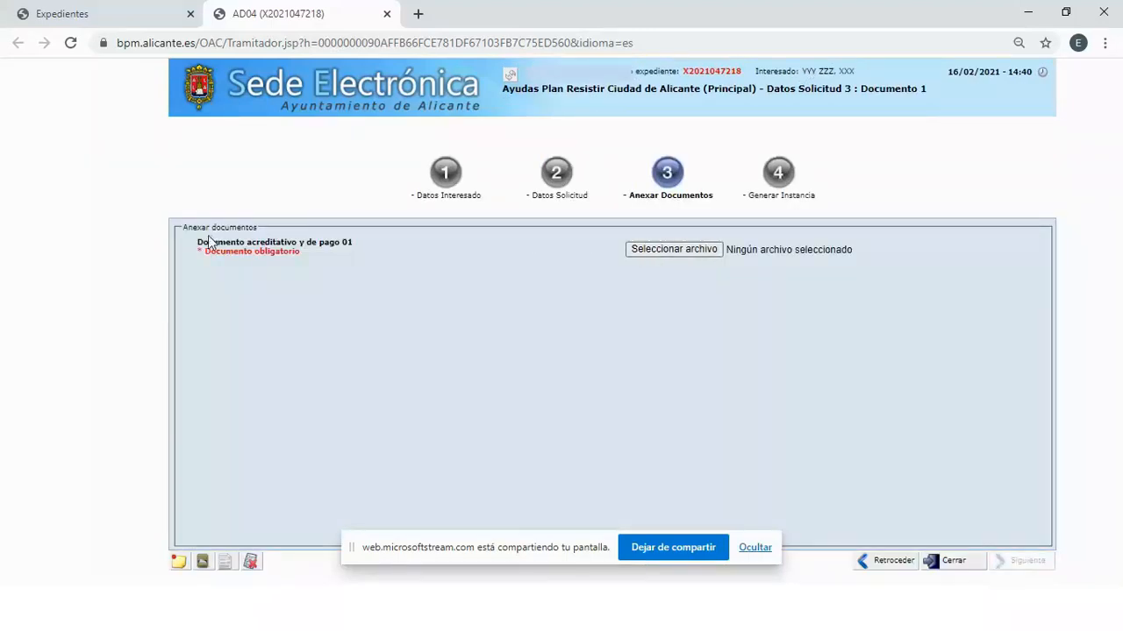
Attach "7 - factura compras" as Documento acreditativo y de pago 01 and continue to the Datos documento 2 form
left_click_drag(204, 242, 341, 251)
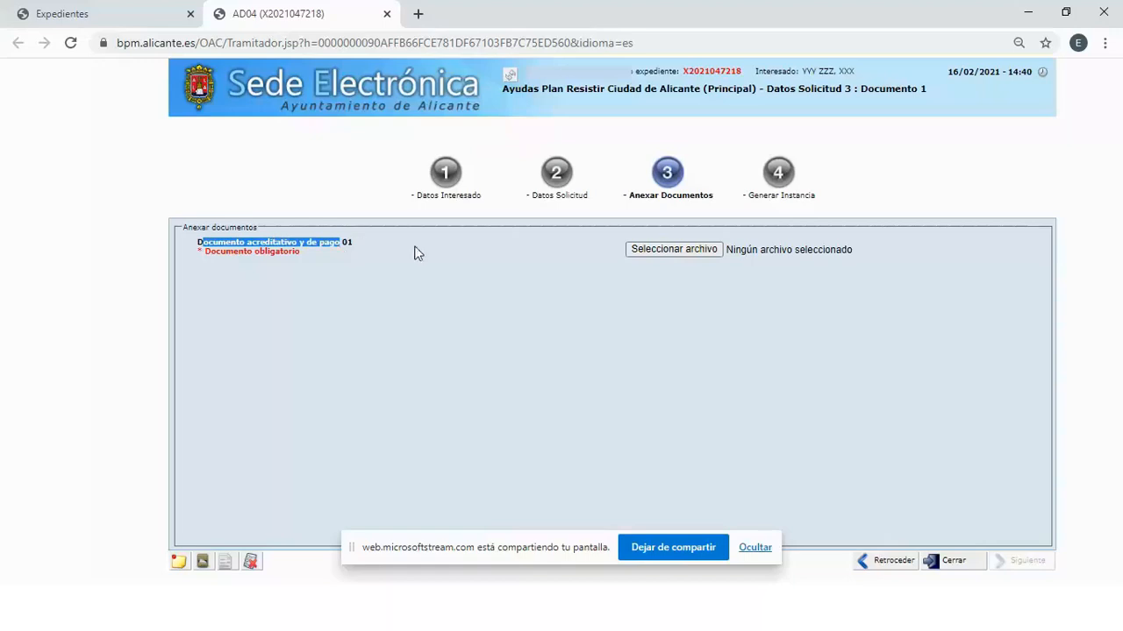
left_click(684, 253)
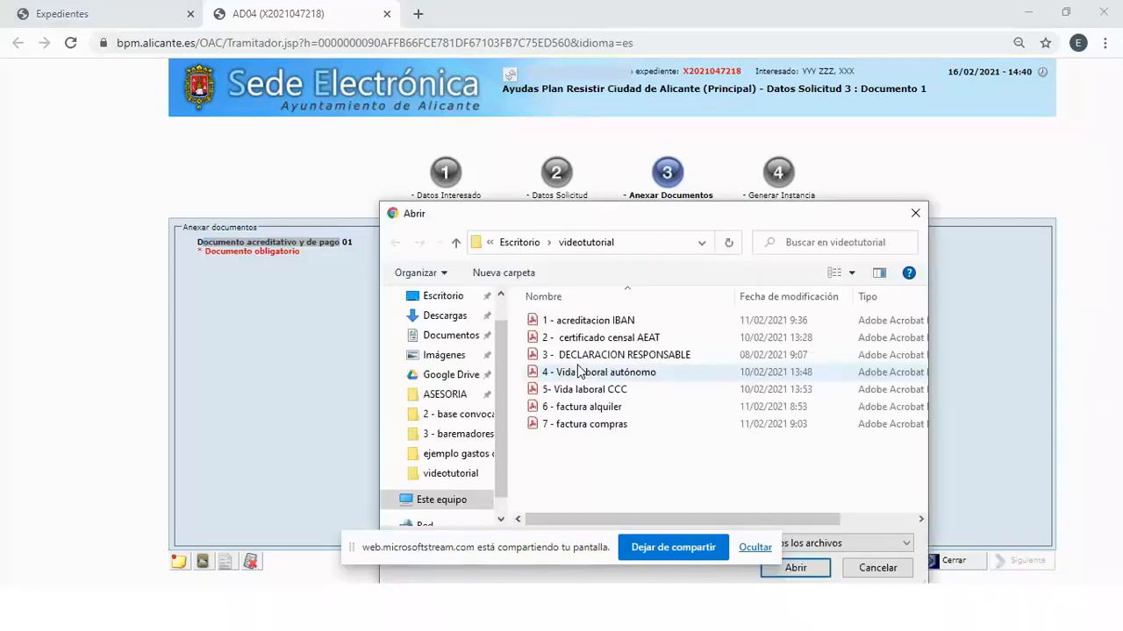
double_click(585, 425)
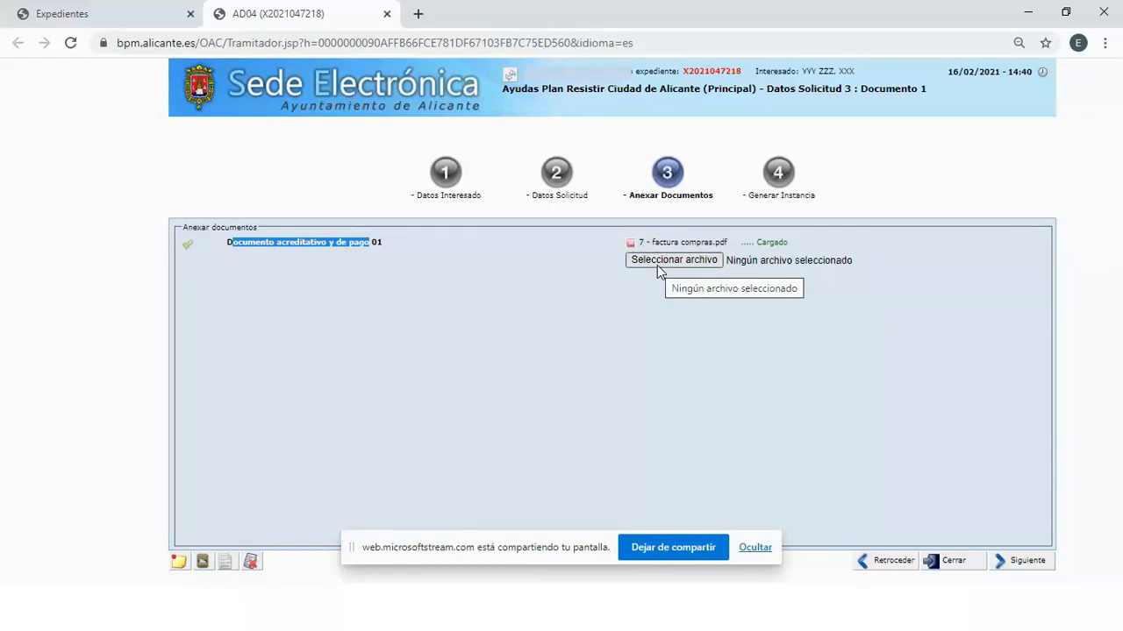
left_click(661, 413)
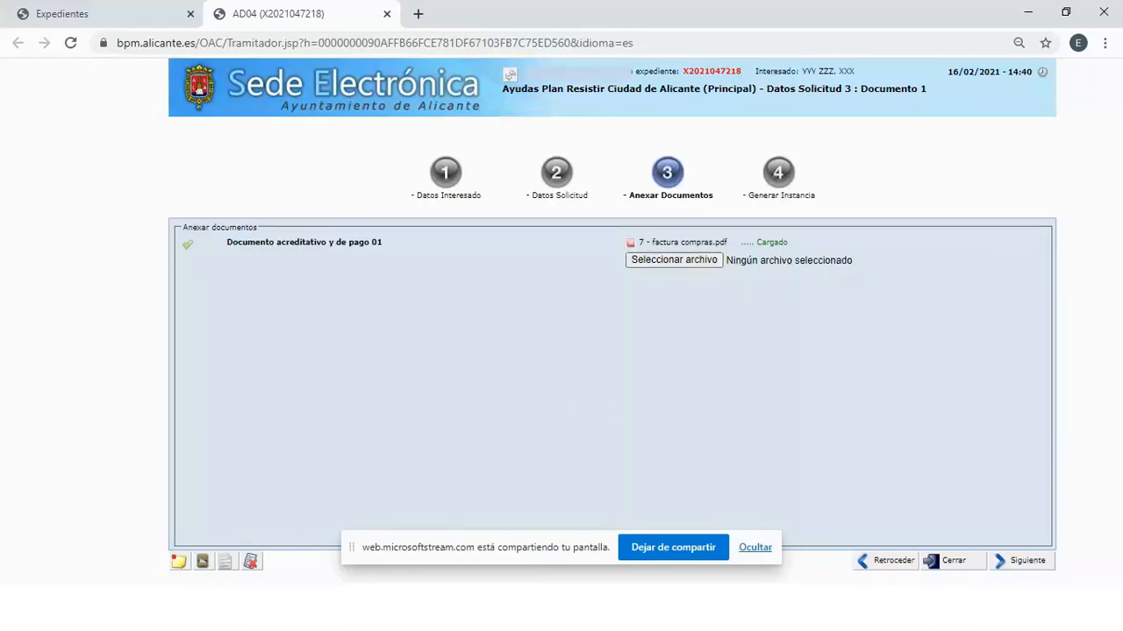
left_click(1042, 561)
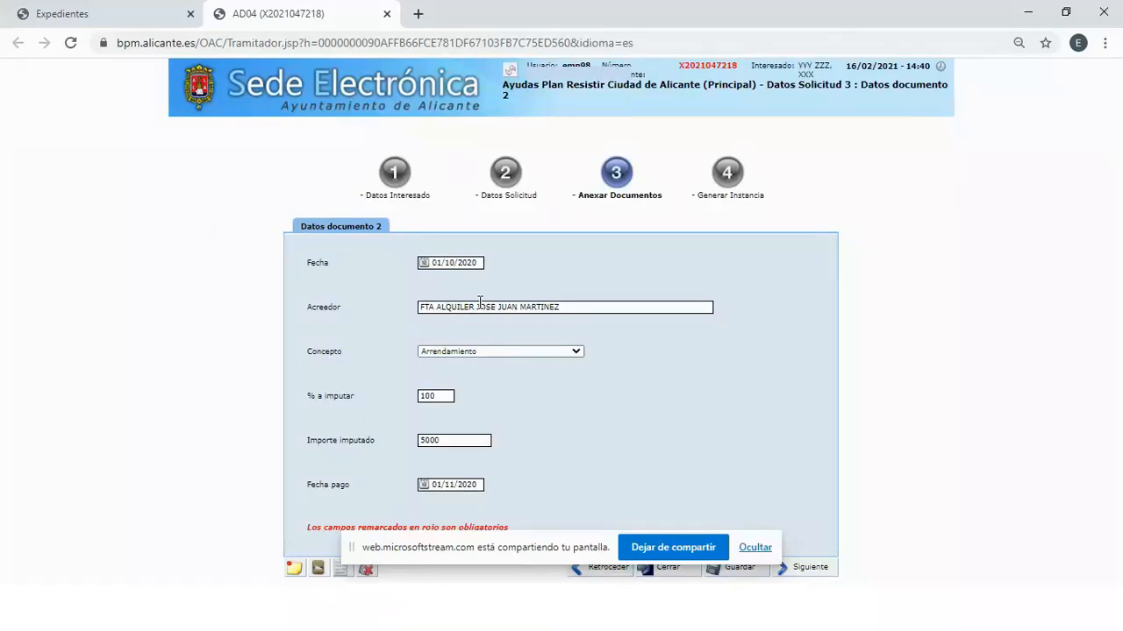
Set document 2's Concepto to Arrendamiento and its Importe imputado to 500, and continue to its file upload
left_click(481, 351)
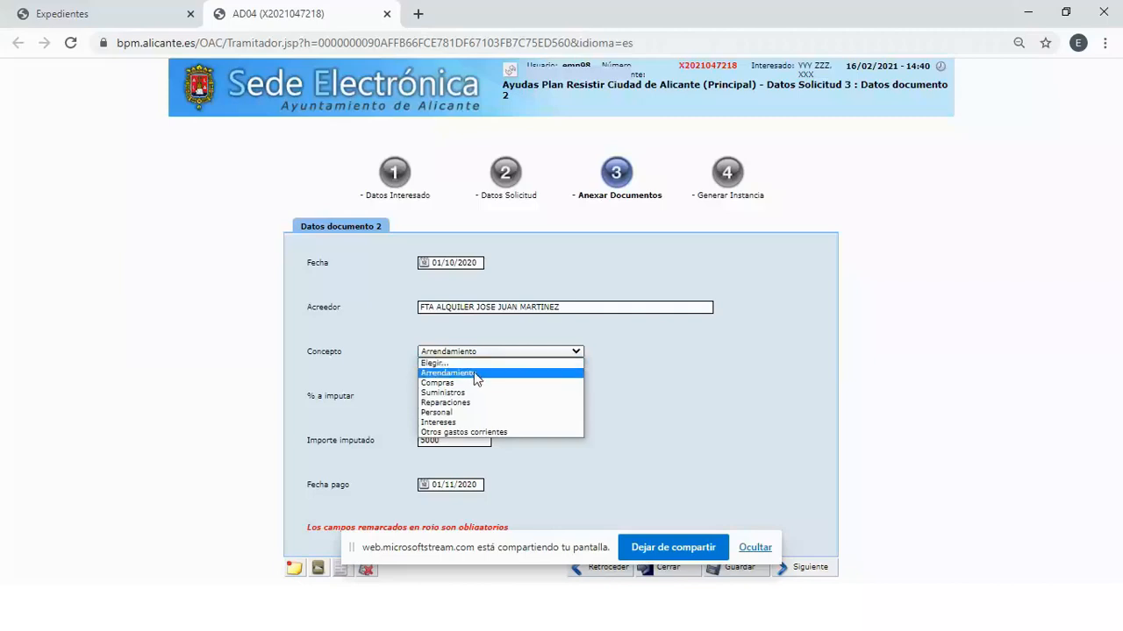
left_click(473, 373)
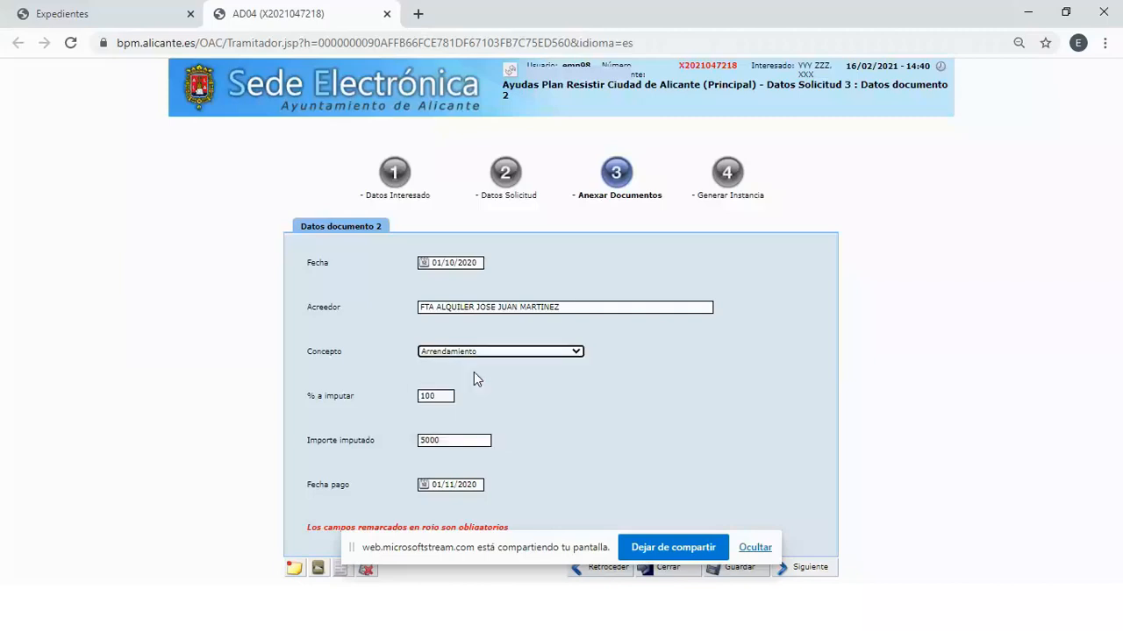
double_click(450, 441)
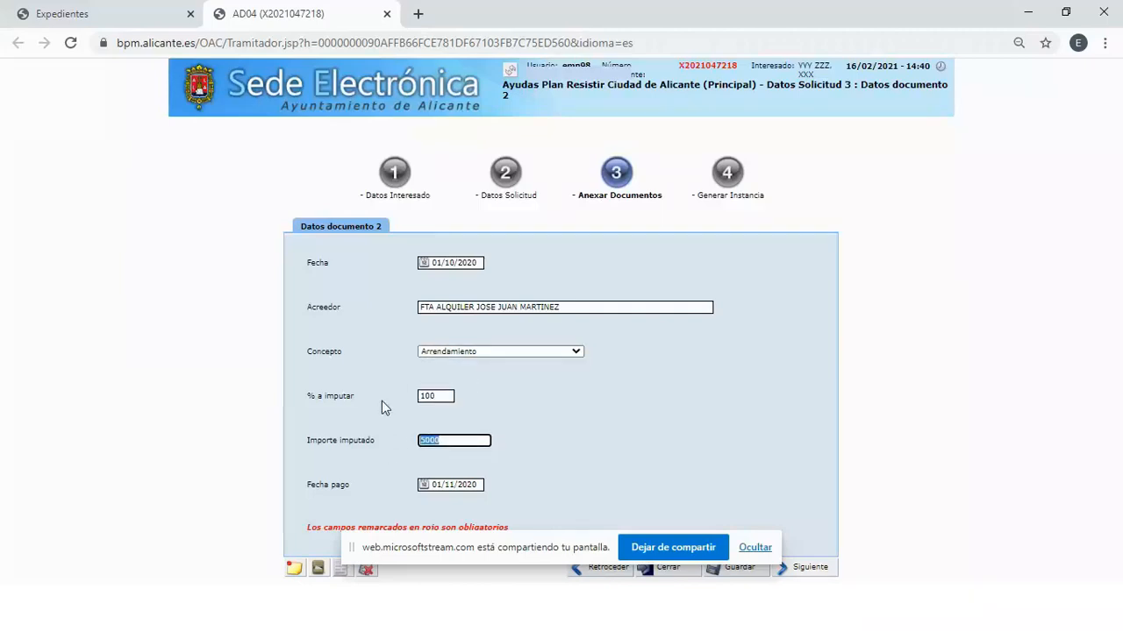
key("Tab")
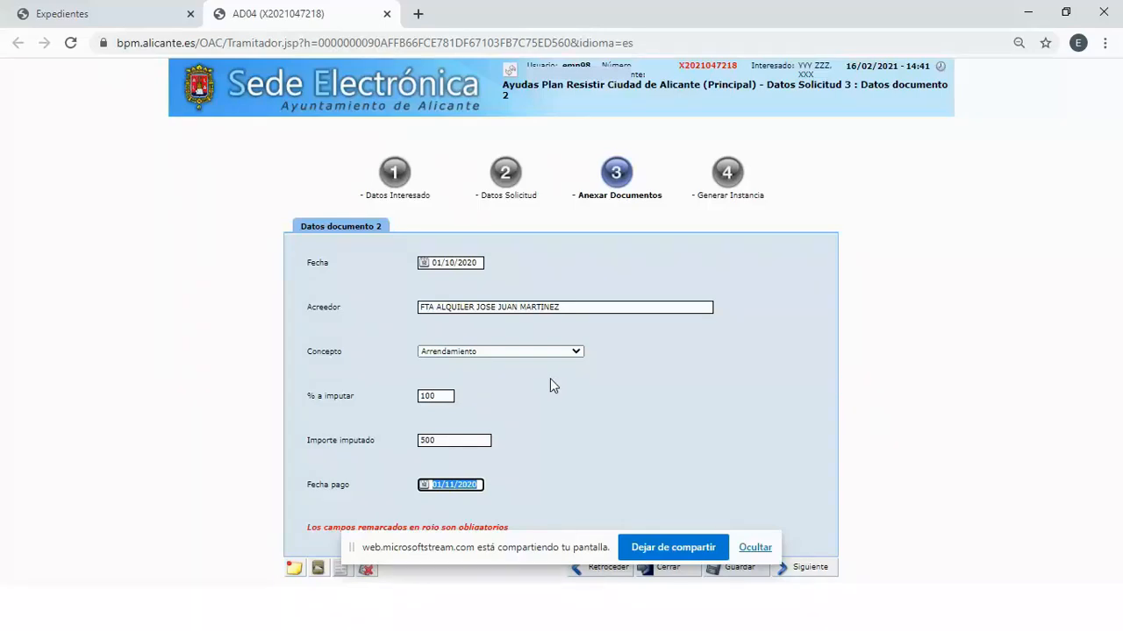
left_click(811, 569)
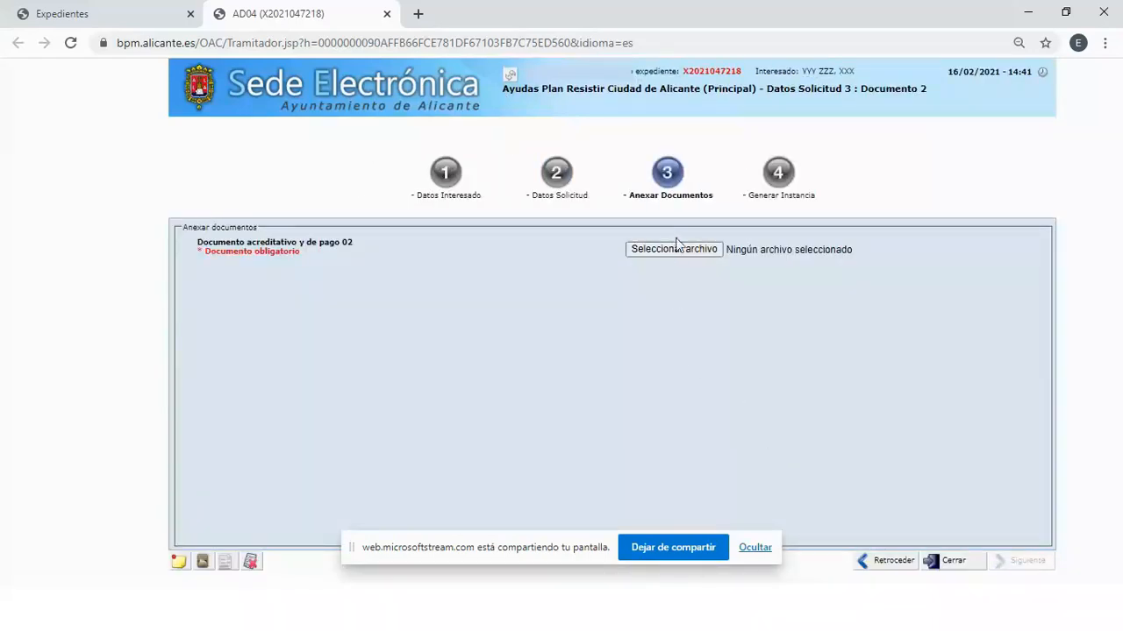
Attach "6 - factura alquiler" as Documento acreditativo y de pago 02
left_click(673, 249)
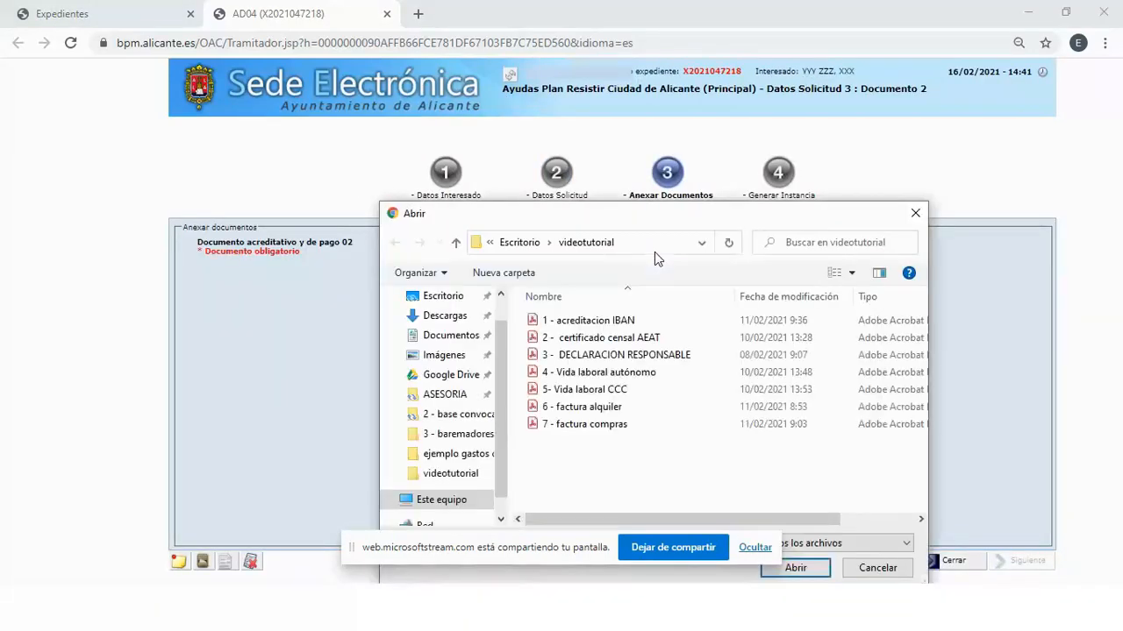
double_click(596, 408)
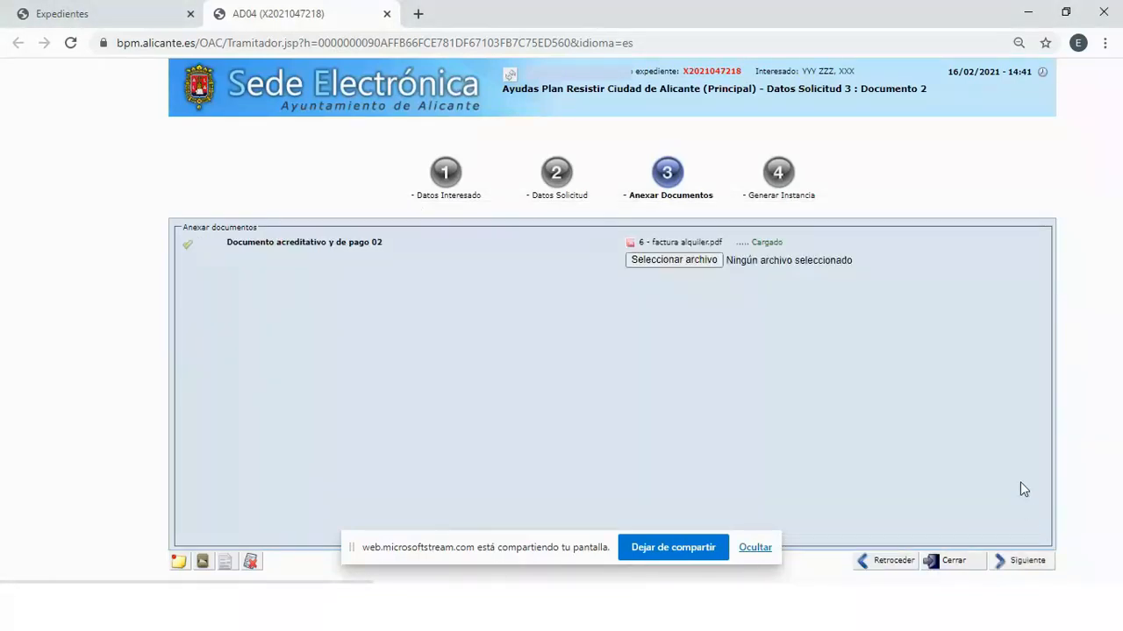
Check the aid amount, go back to document 2's data, set its Importe imputado to 5000, and continue to its file upload
left_click(1042, 563)
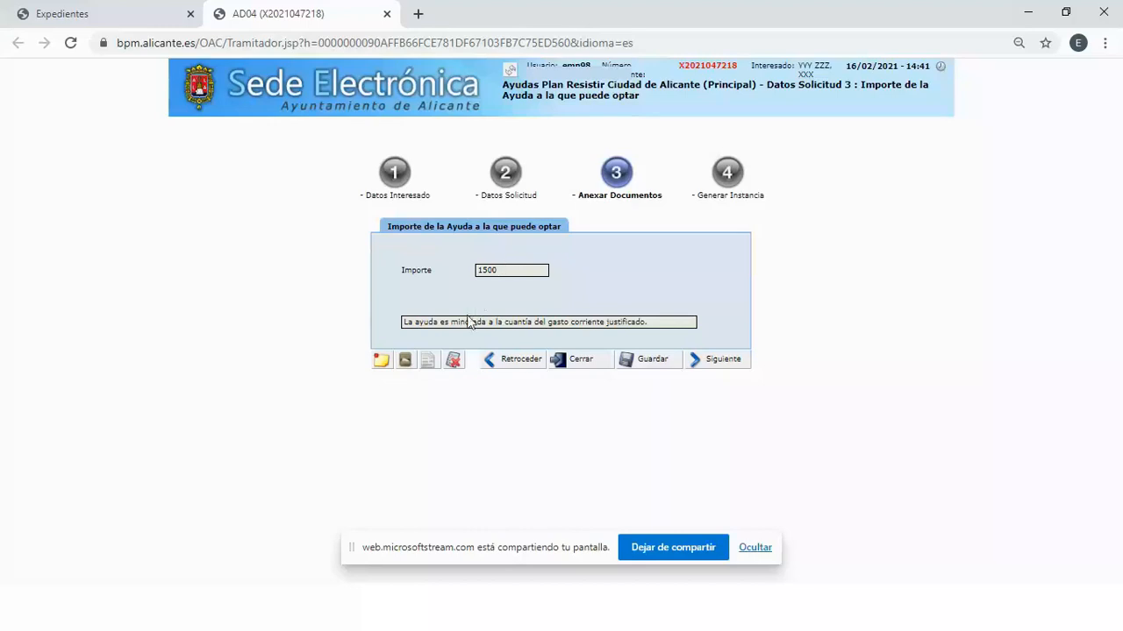
left_click(518, 365)
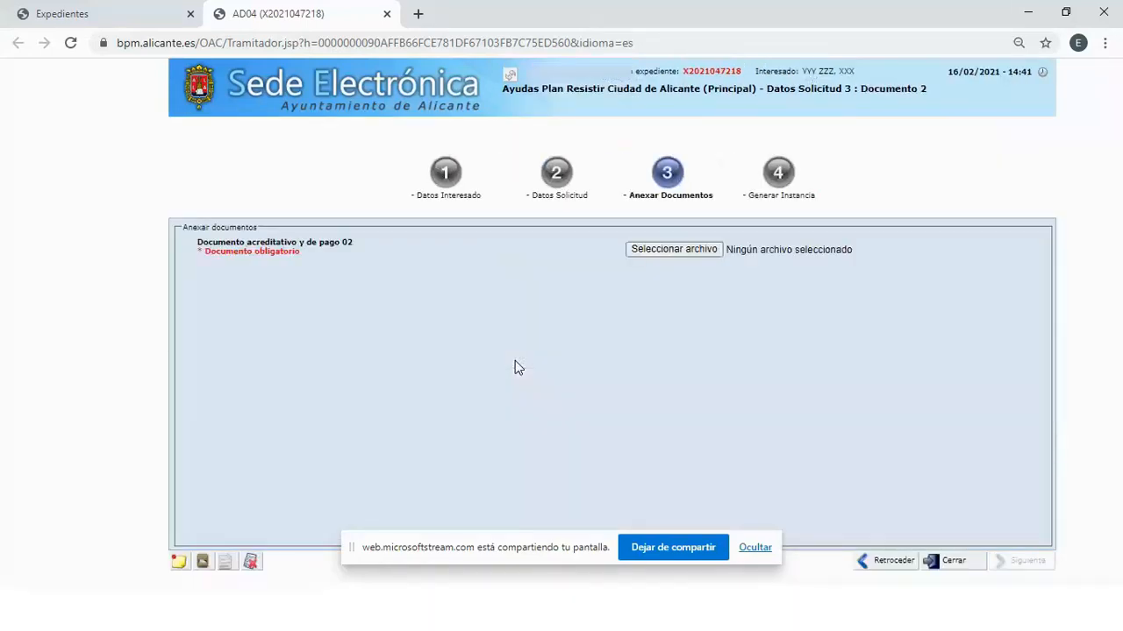
left_click(879, 569)
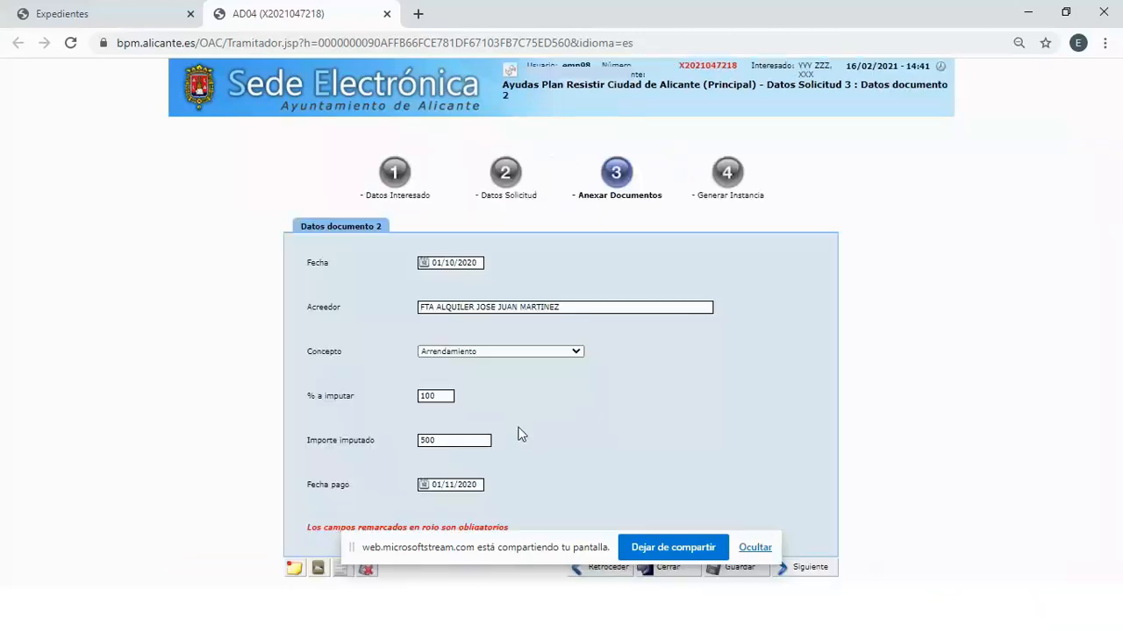
double_click(449, 441)
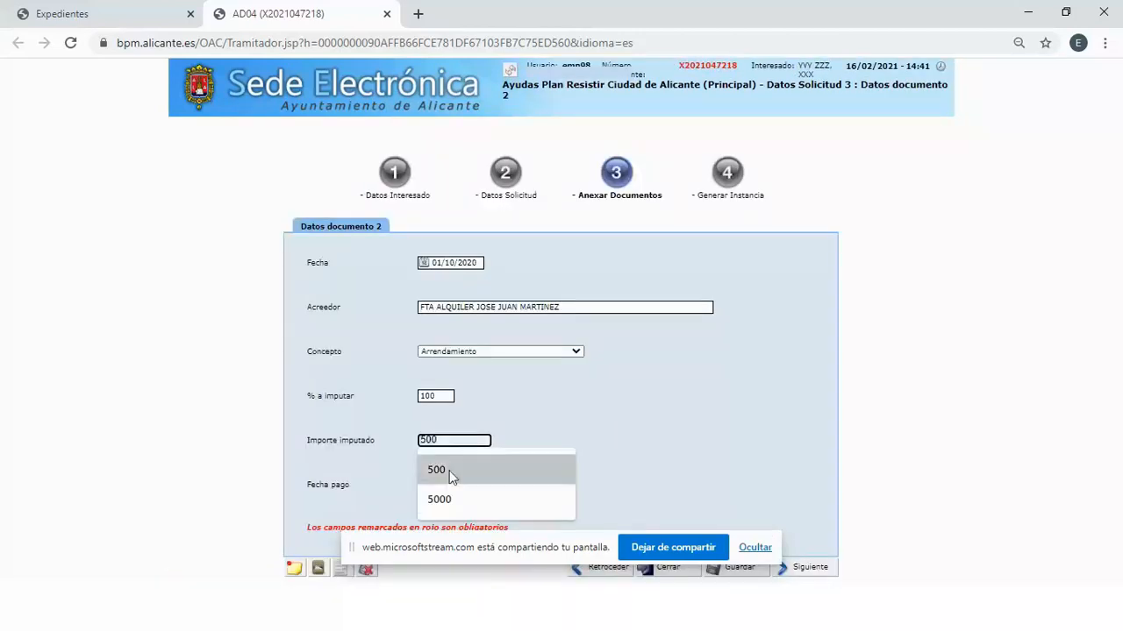
left_click(444, 499)
left_click(825, 570)
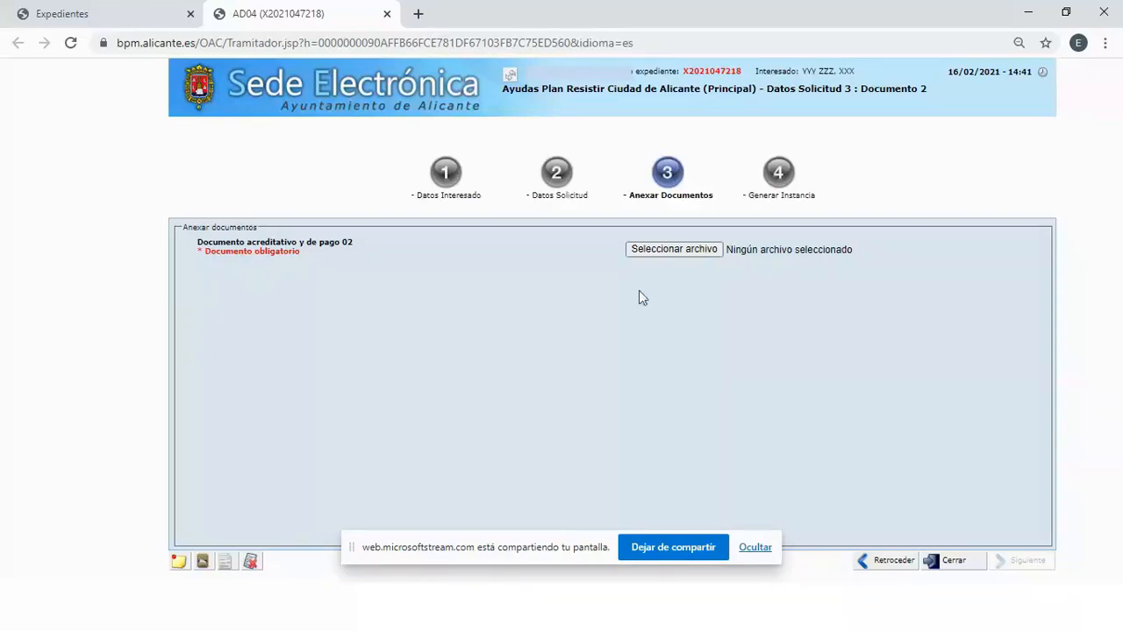
Attach "6 - factura alquiler" again as Documento acreditativo y de pago 02 and continue past the aid amount to the summary document
left_click(673, 254)
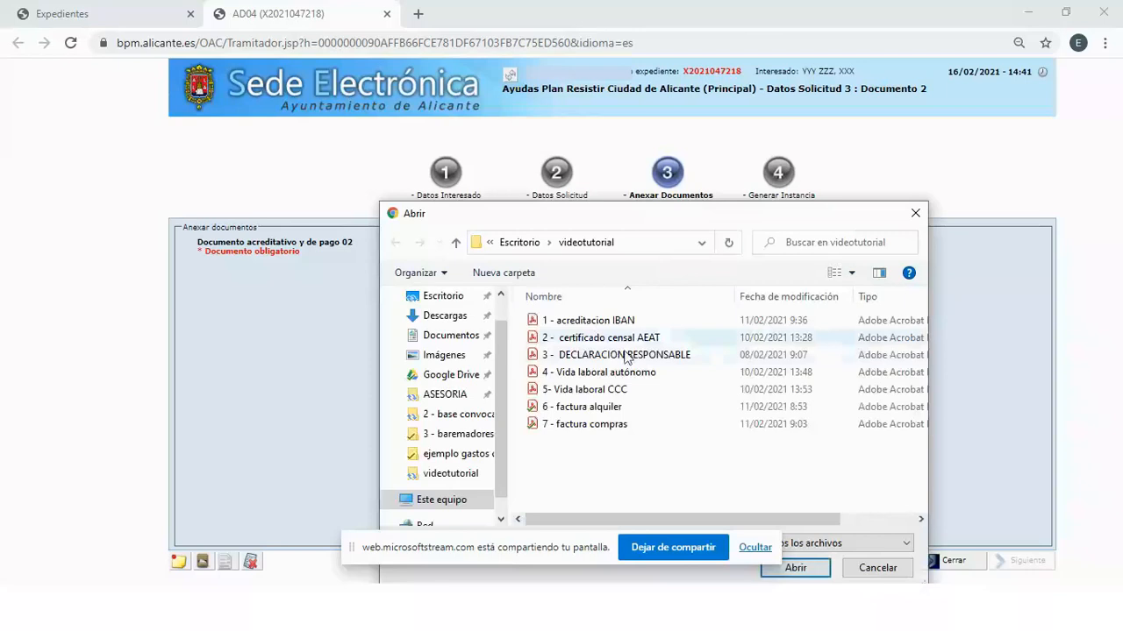
left_click(568, 426)
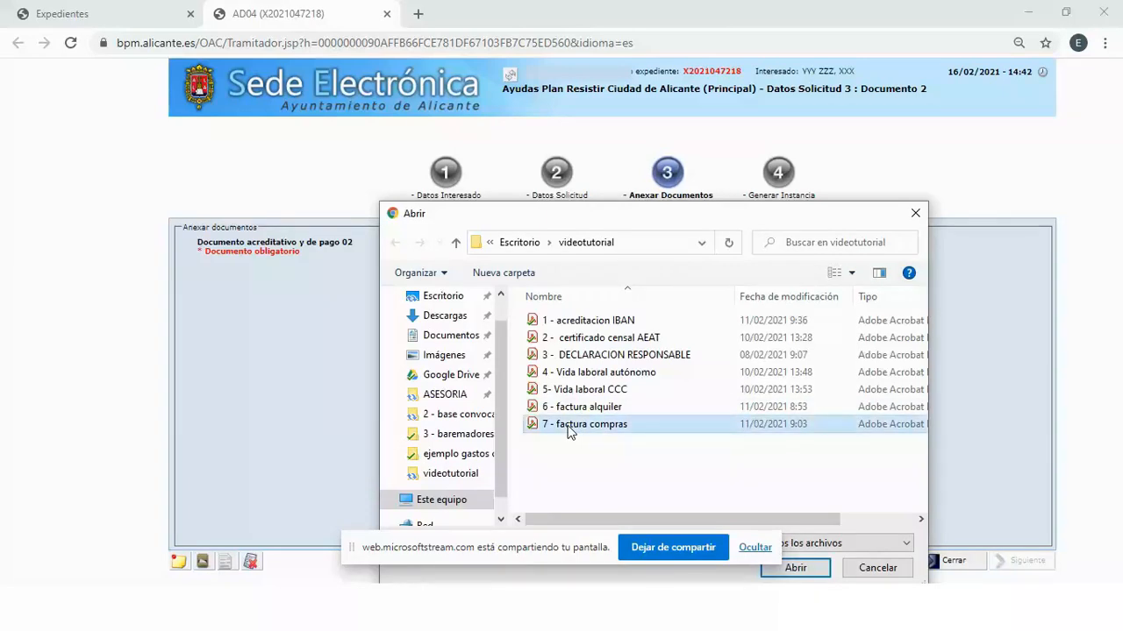
double_click(568, 426)
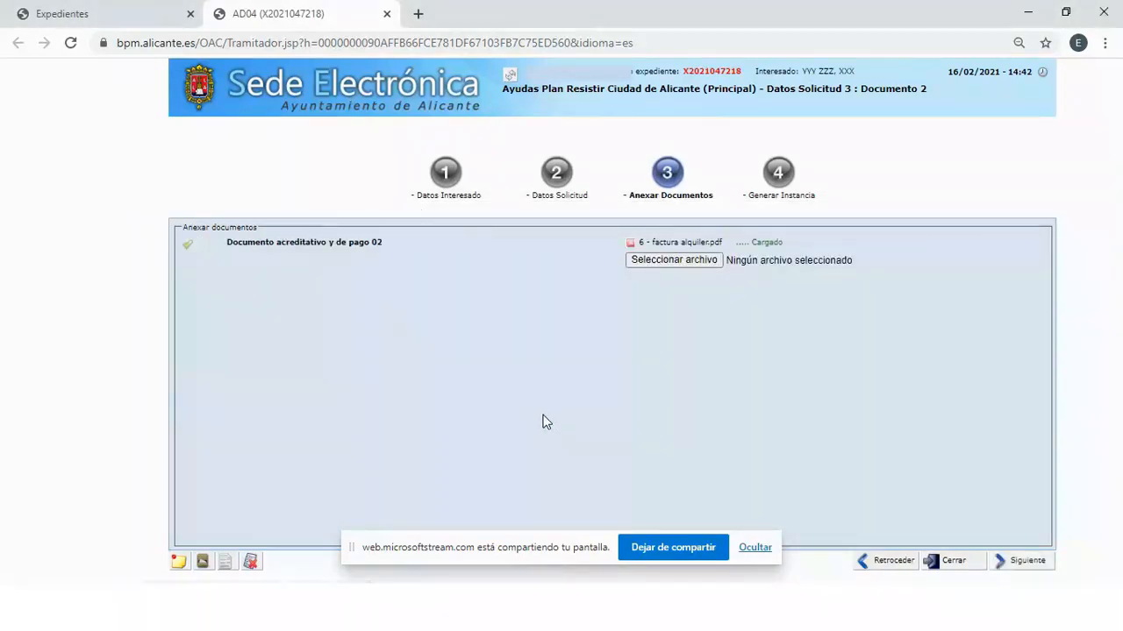
left_click(1026, 561)
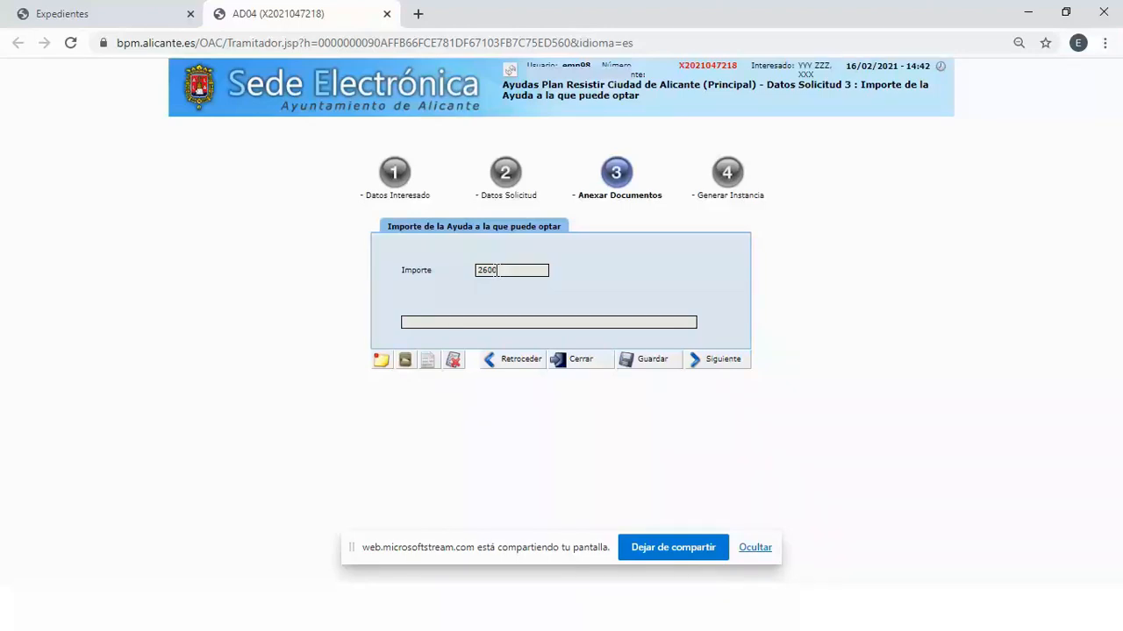
left_click(733, 366)
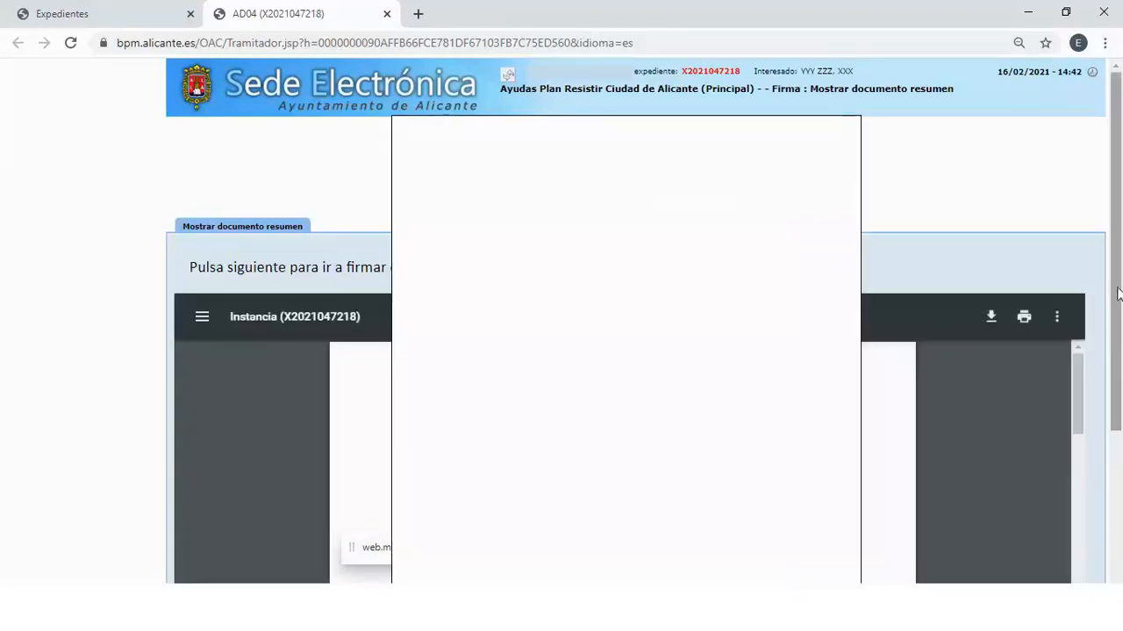
Review the activity listed under Autónomos a computar in section 4.2 of the summary document
left_click_drag(1118, 294, 1095, 463)
scroll(786, 394, "down", 10)
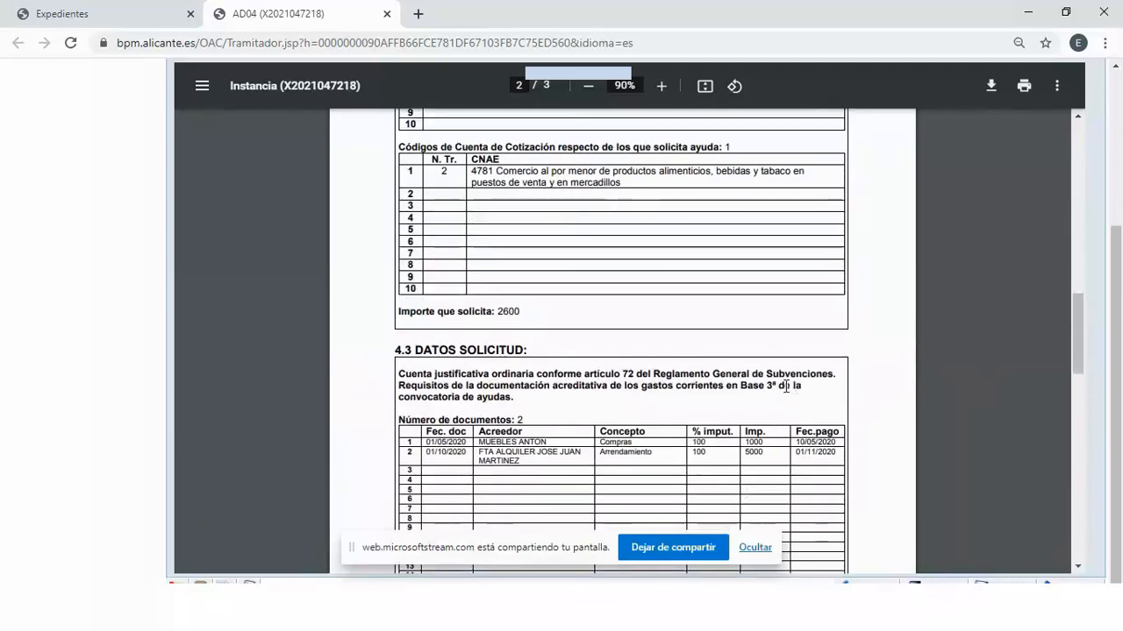
left_click_drag(1075, 356, 1080, 302)
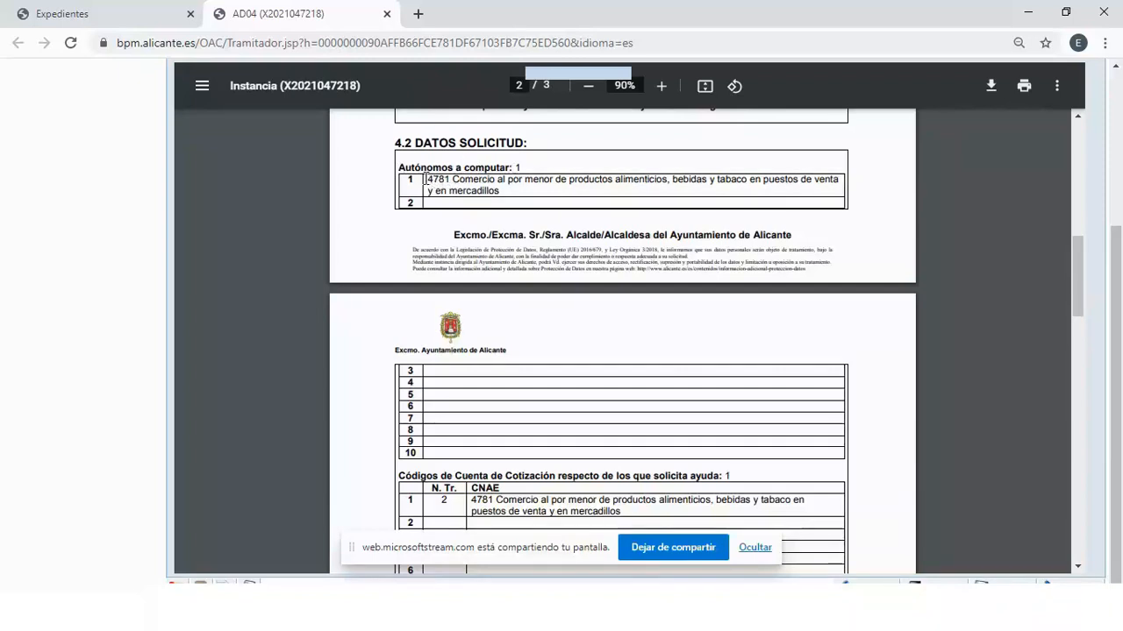
left_click_drag(429, 179, 501, 201)
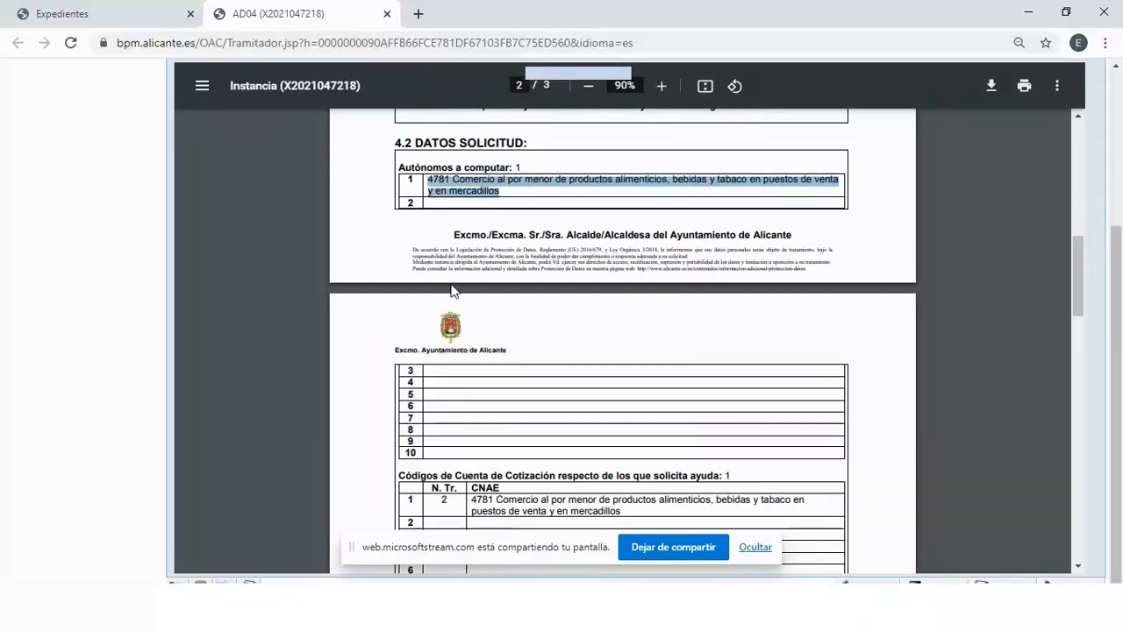
scroll(470, 403, "down", 3)
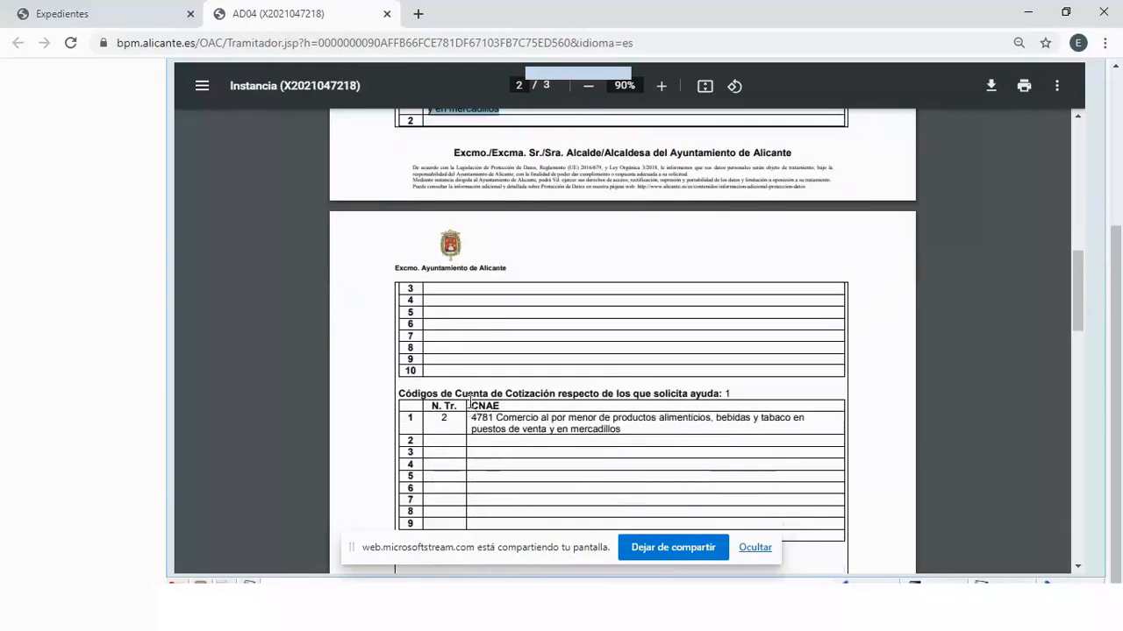
Check the Códigos de Cuenta de Cotización table's worker number and CNAE activity, and the Importe que solicita in section 4.2
scroll(470, 401, "down", 2)
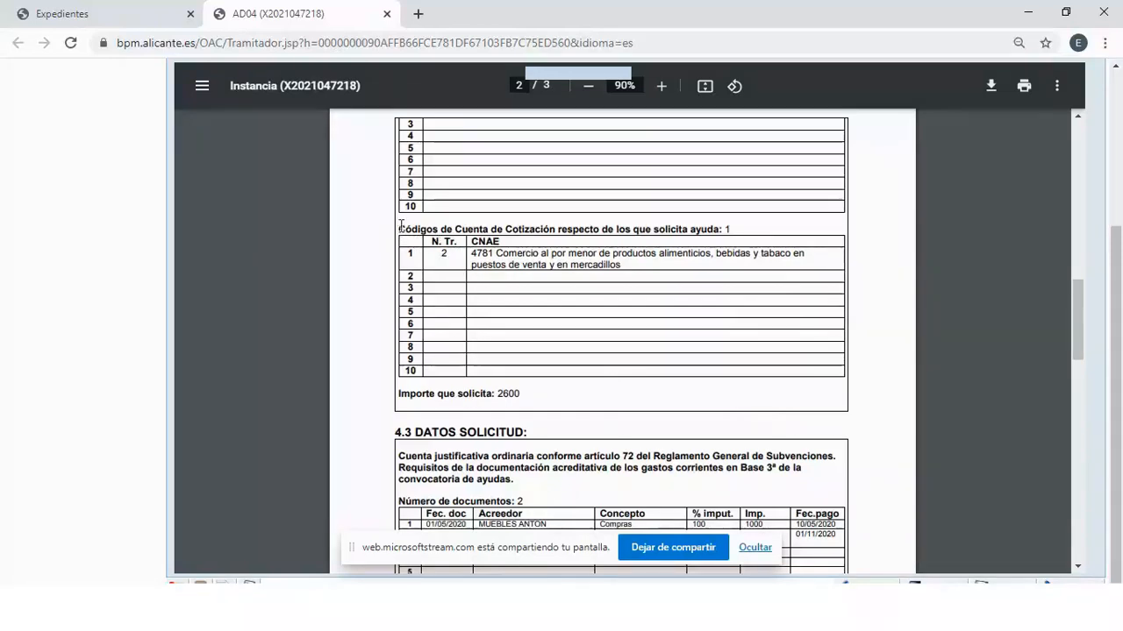
left_click_drag(399, 229, 579, 230)
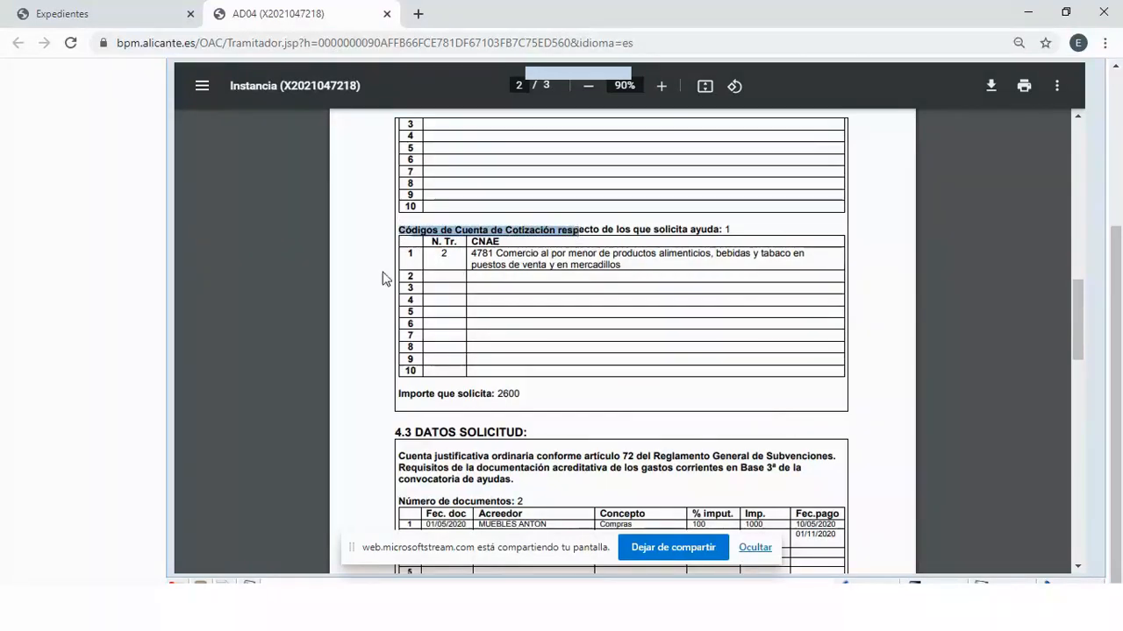
left_click_drag(405, 252, 487, 253)
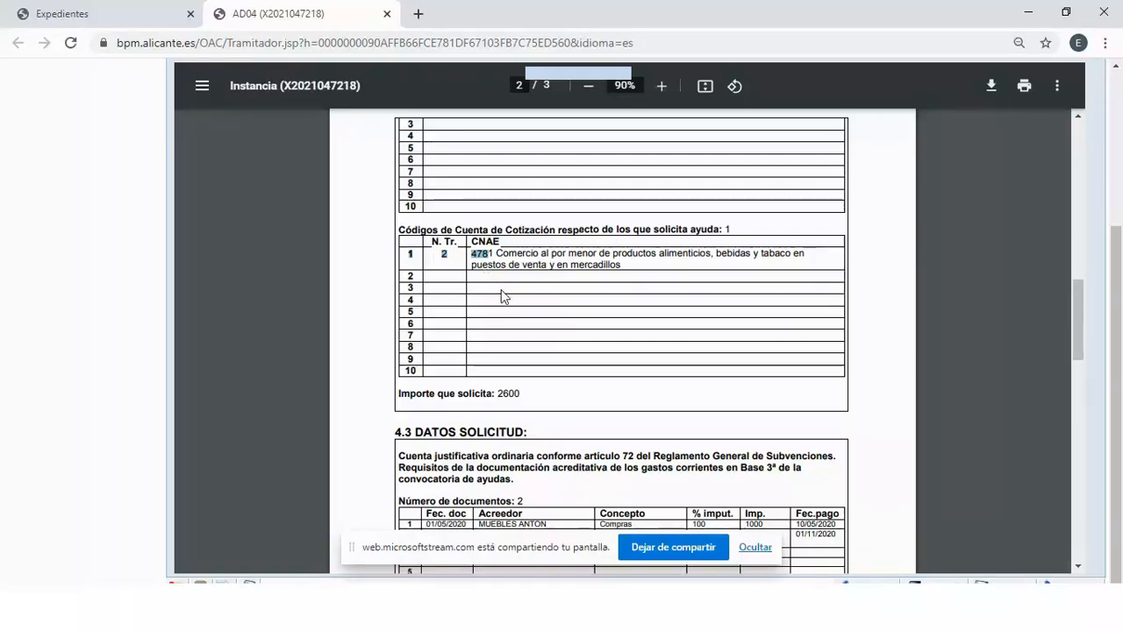
left_click_drag(471, 253, 626, 269)
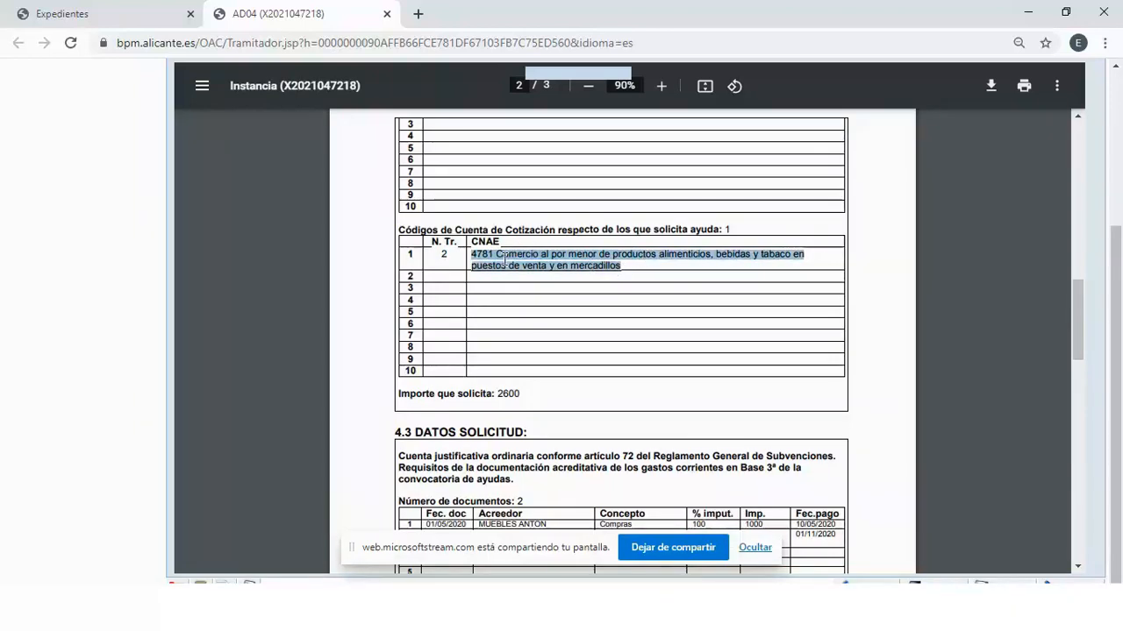
left_click(514, 396)
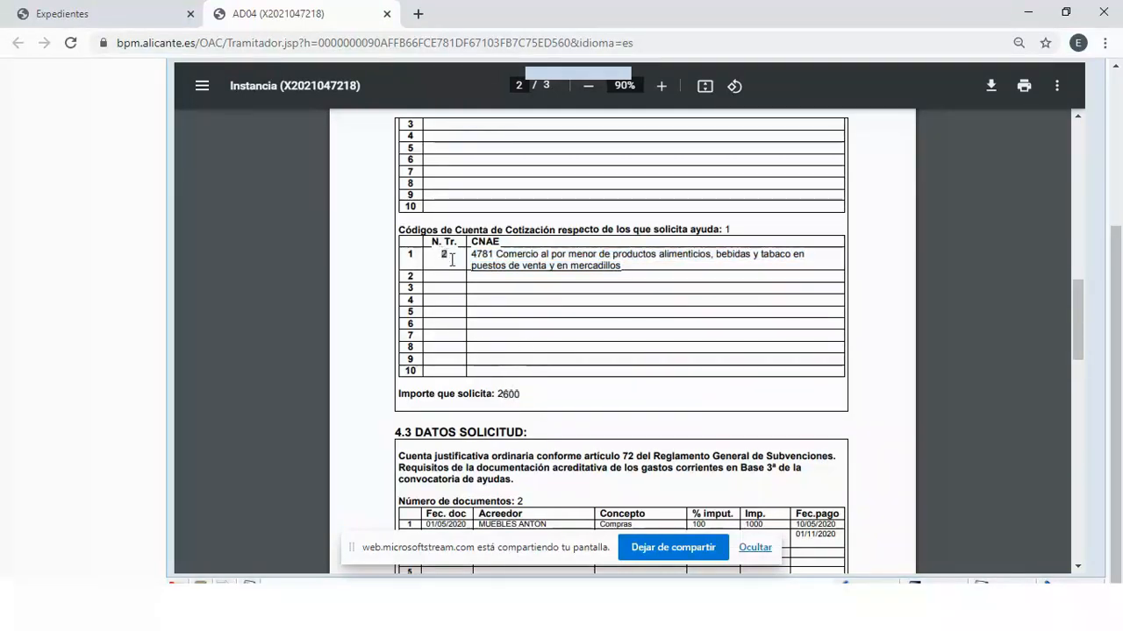
scroll(446, 268, "up", 2)
scroll(452, 307, "up", 1)
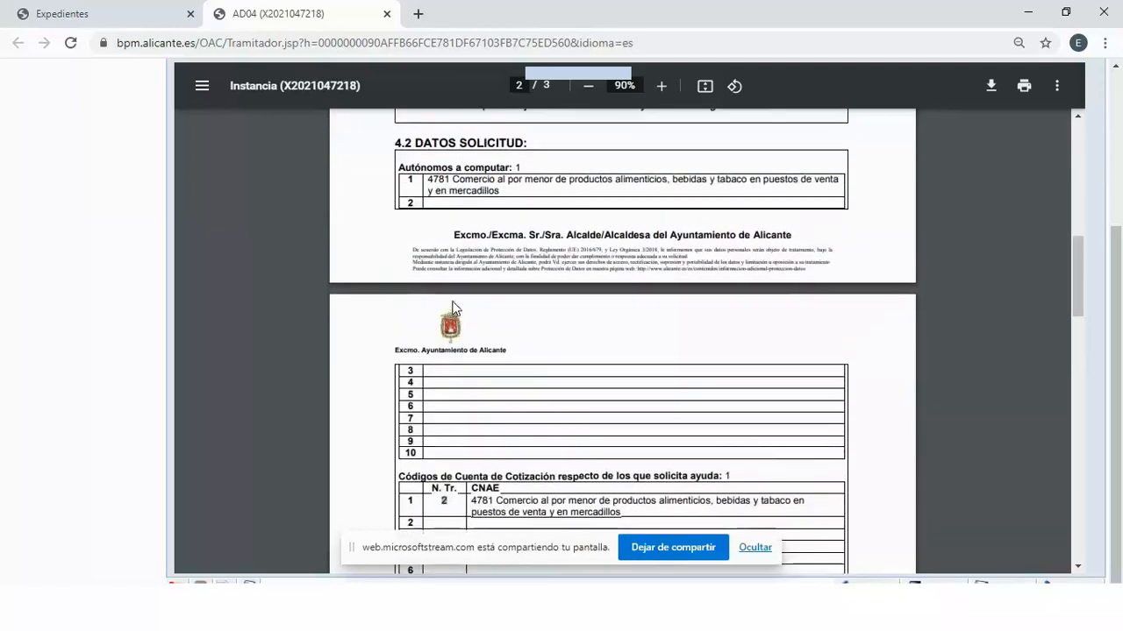
scroll(435, 214, "down", 4)
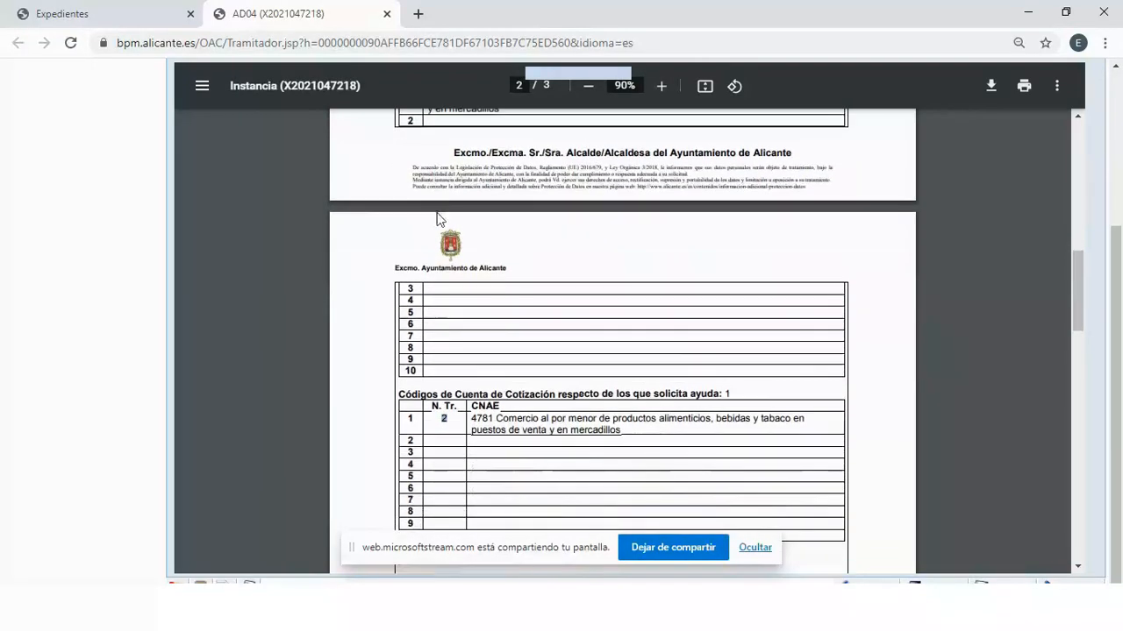
left_click_drag(498, 311, 523, 313)
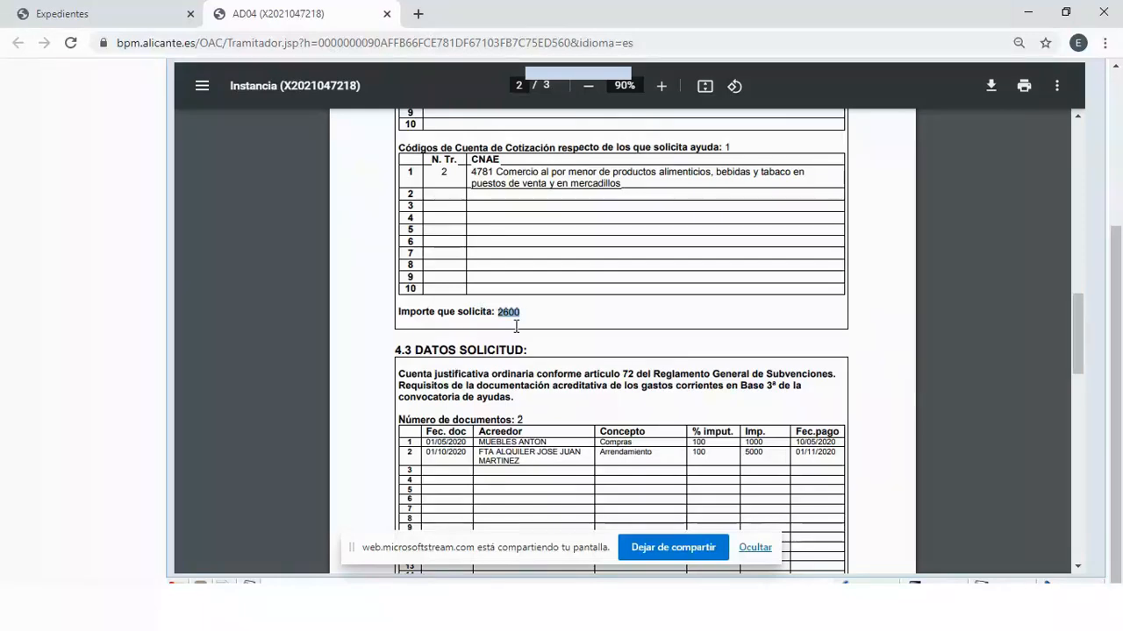
Review the expense documents' dates, creditors, concepts and amounts in section 4.3, and the total under Gastos corrientes que justifica
scroll(516, 326, "down", 5)
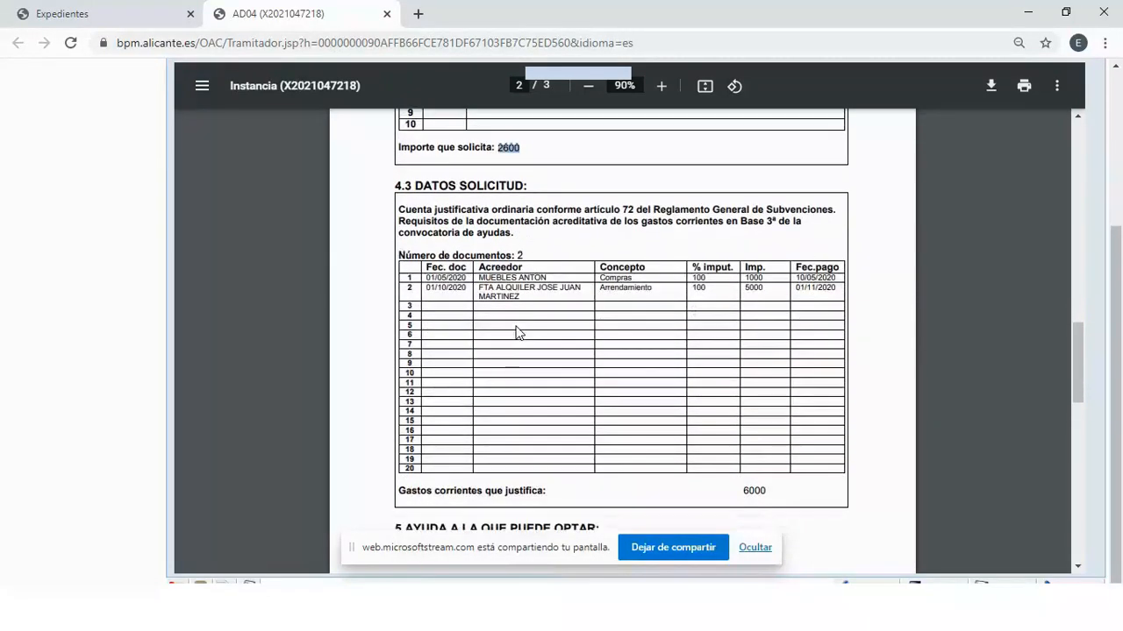
scroll(516, 331, "up", 2)
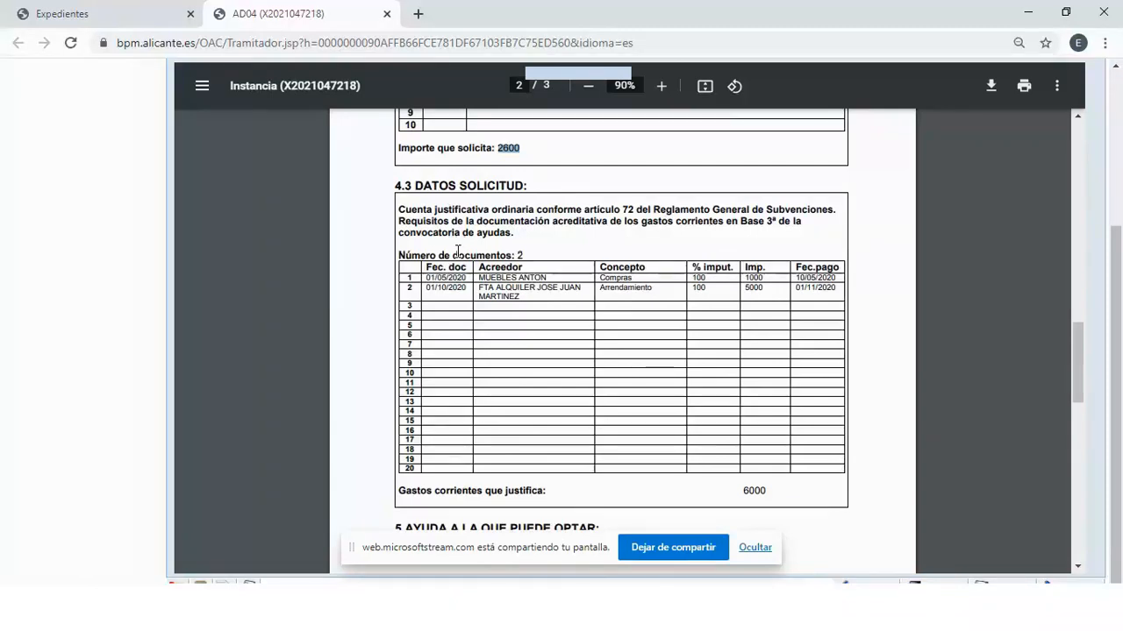
left_click_drag(425, 278, 625, 282)
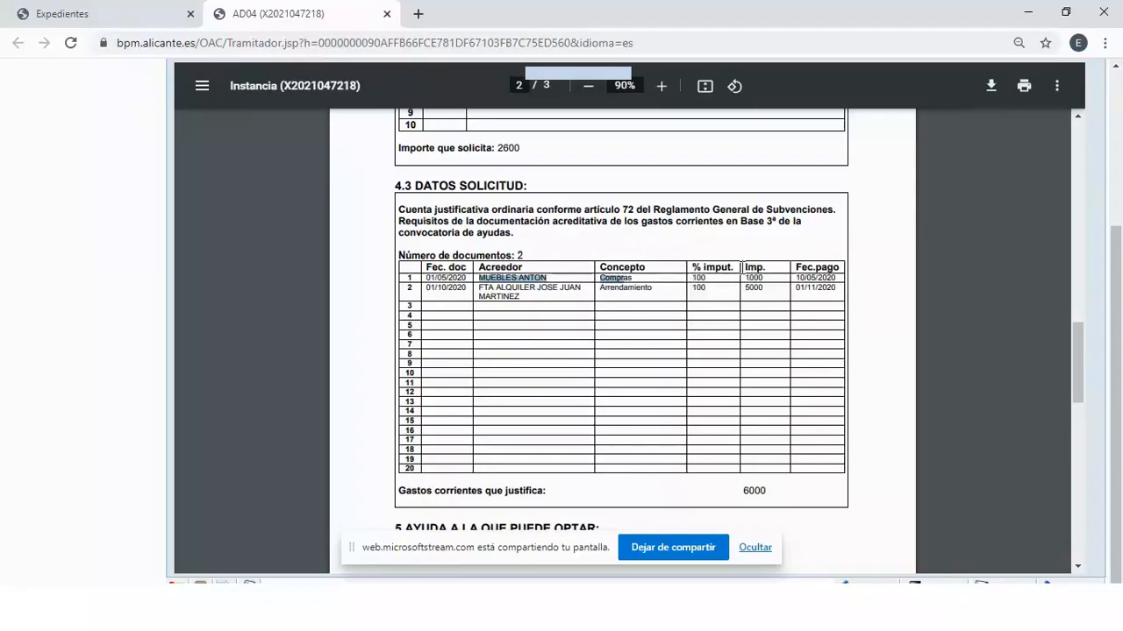
left_click_drag(748, 277, 763, 280)
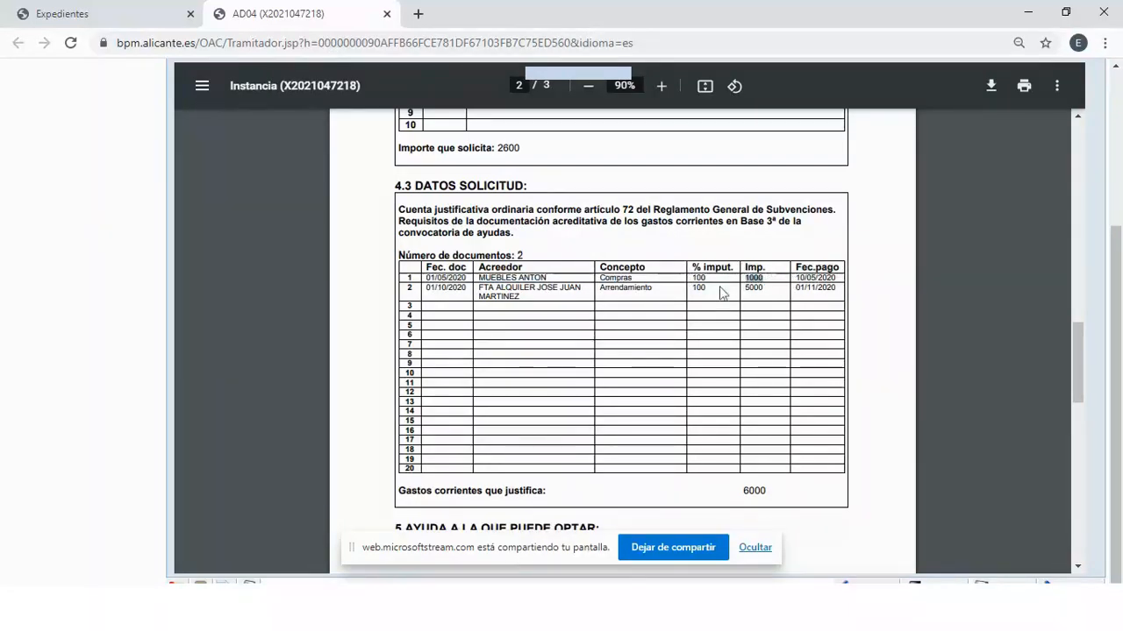
scroll(720, 281, "down", 1)
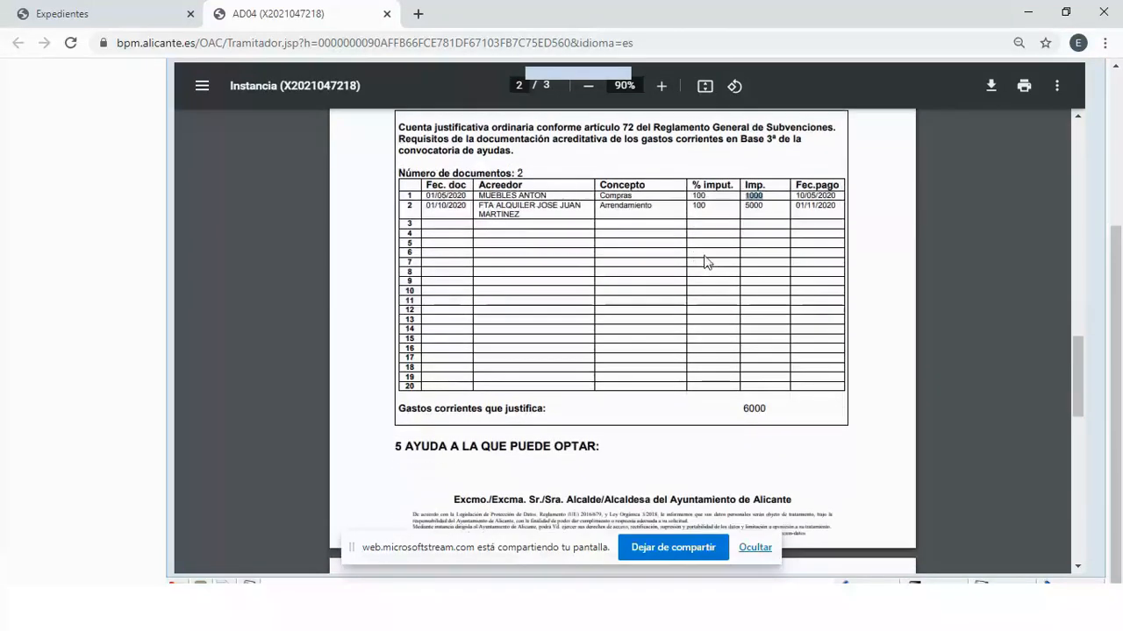
scroll(707, 261, "up", 1)
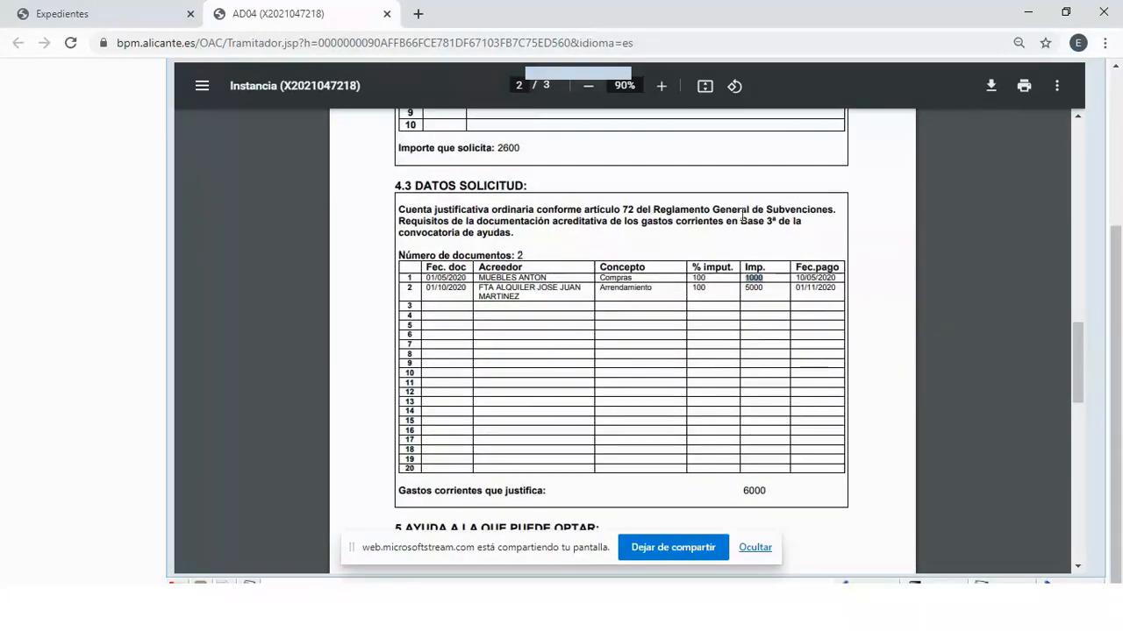
left_click_drag(727, 222, 765, 235)
left_click_drag(741, 494, 770, 492)
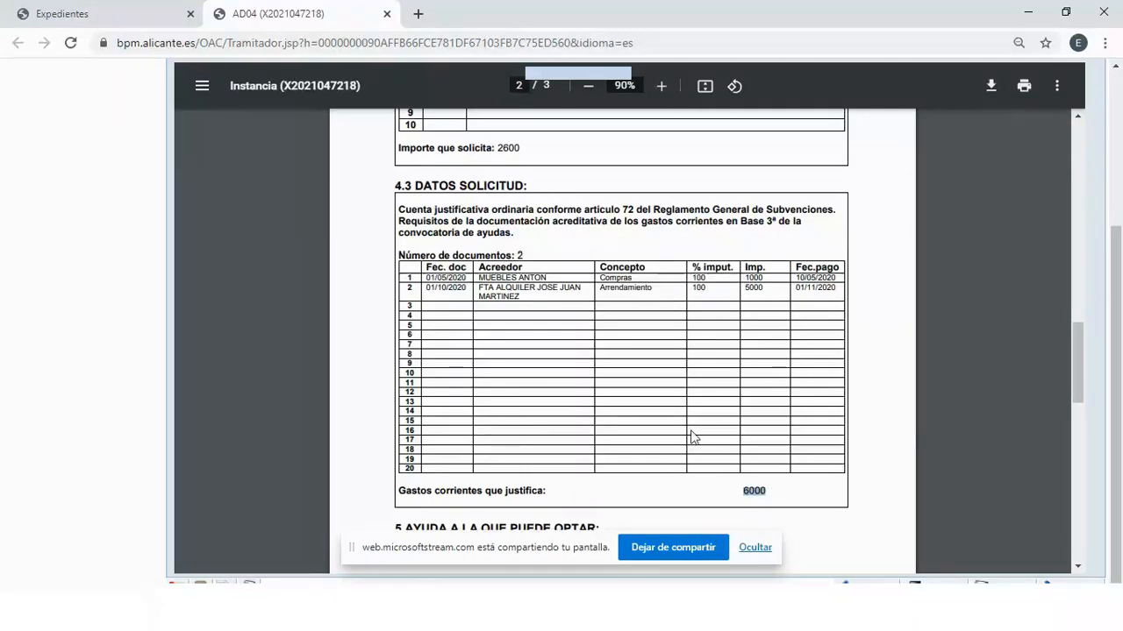
Check the aid amount in section 5 and the list of attached files under Documentos que se acompañan
scroll(689, 436, "down", 1)
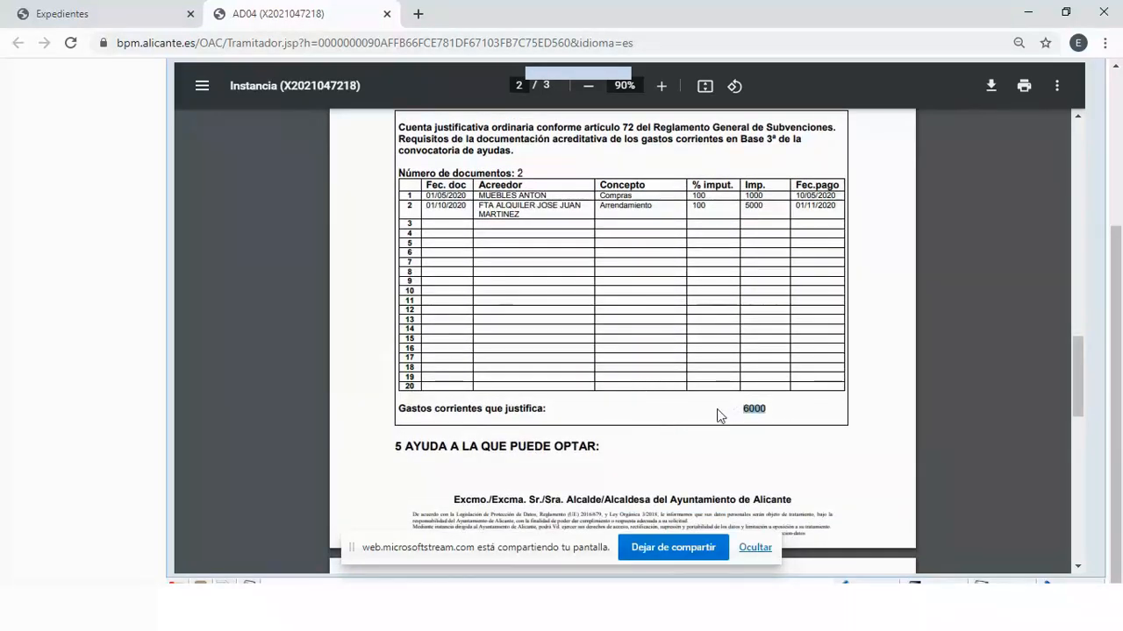
scroll(706, 421, "down", 2)
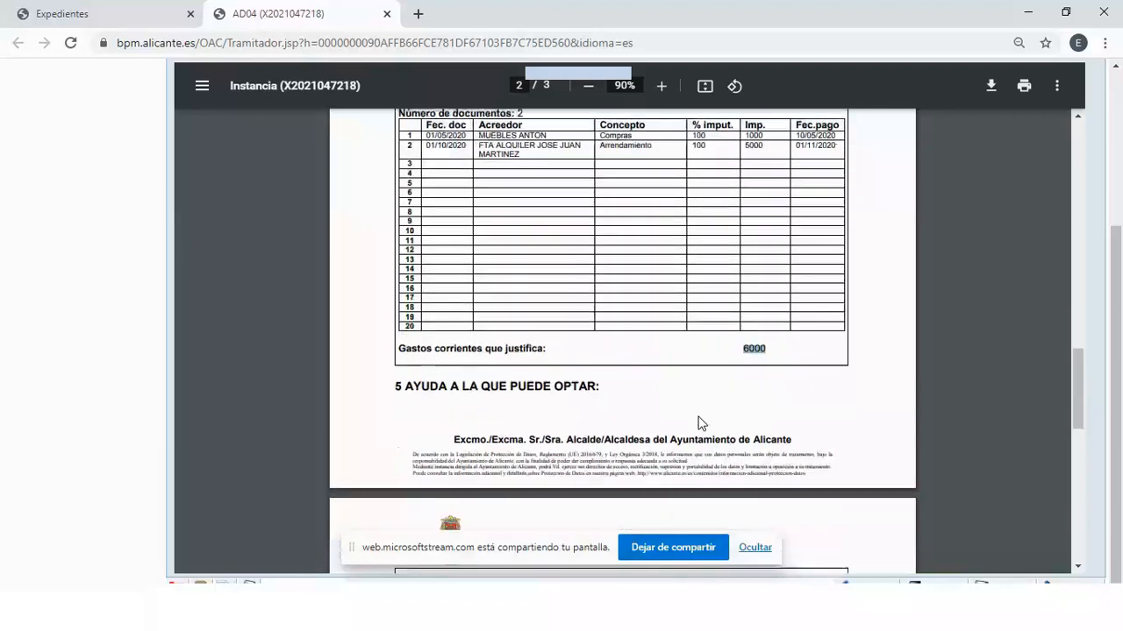
scroll(531, 416, "down", 1)
left_click_drag(439, 402, 402, 395)
scroll(530, 456, "down", 3)
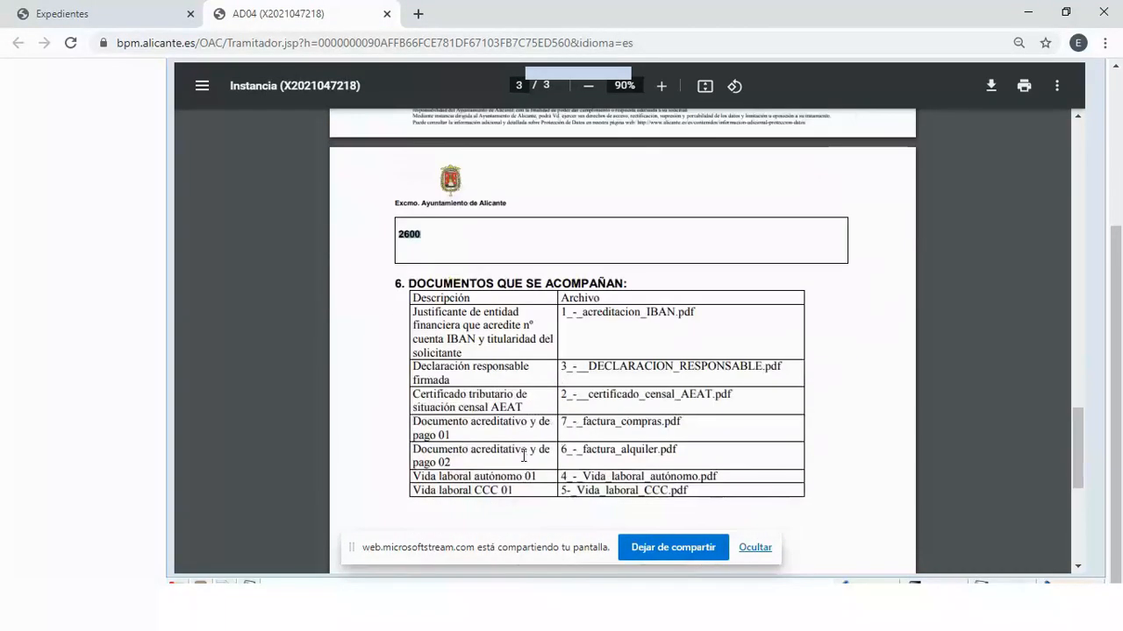